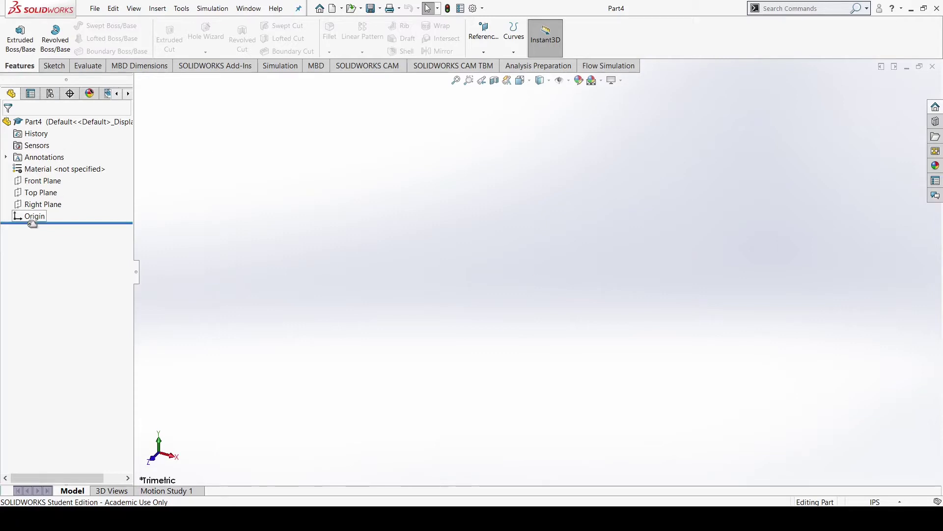
Start an Extruded Boss/Base and choose the Top Plane for its cross-section sketch.
left_click(52, 66)
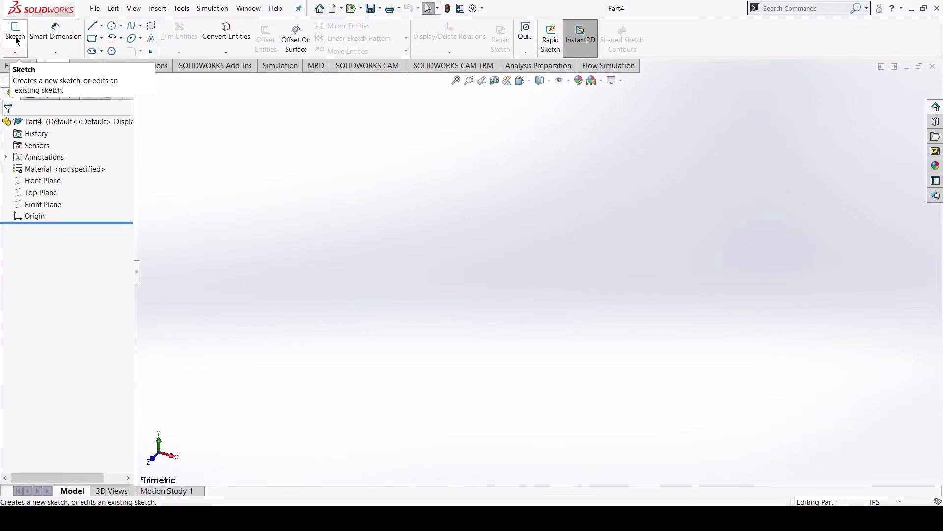
left_click(18, 70)
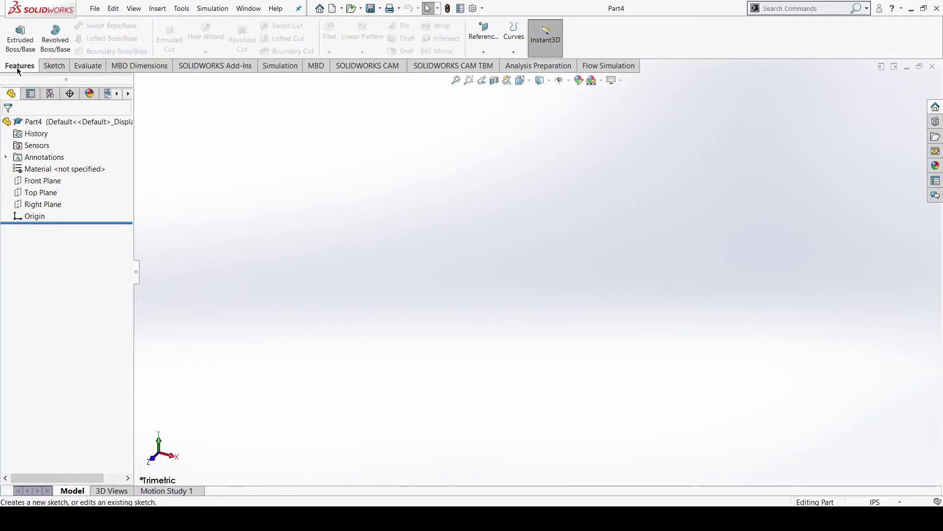
left_click(24, 41)
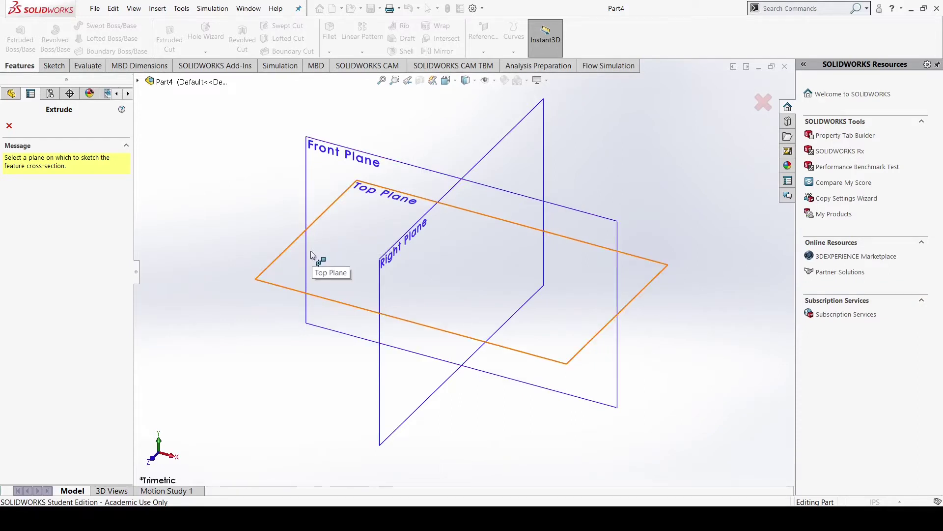
left_click(277, 258)
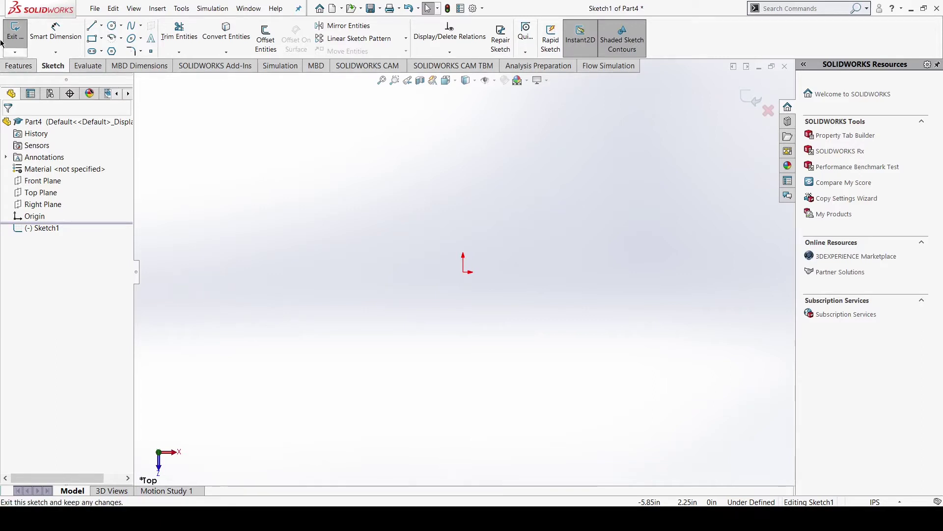
Sketch a corner rectangle up and right from the origin, about 2.19 in wide and 2.07 in high.
left_click(21, 68)
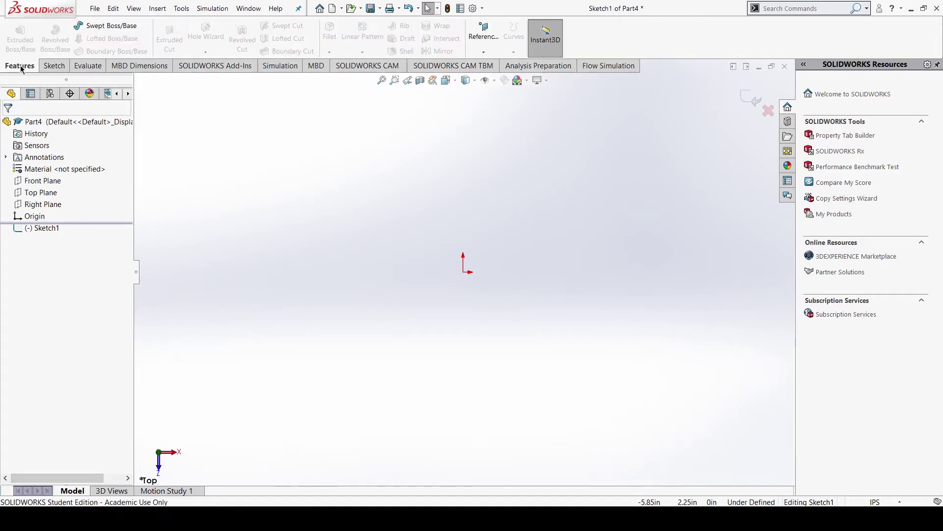
left_click(54, 66)
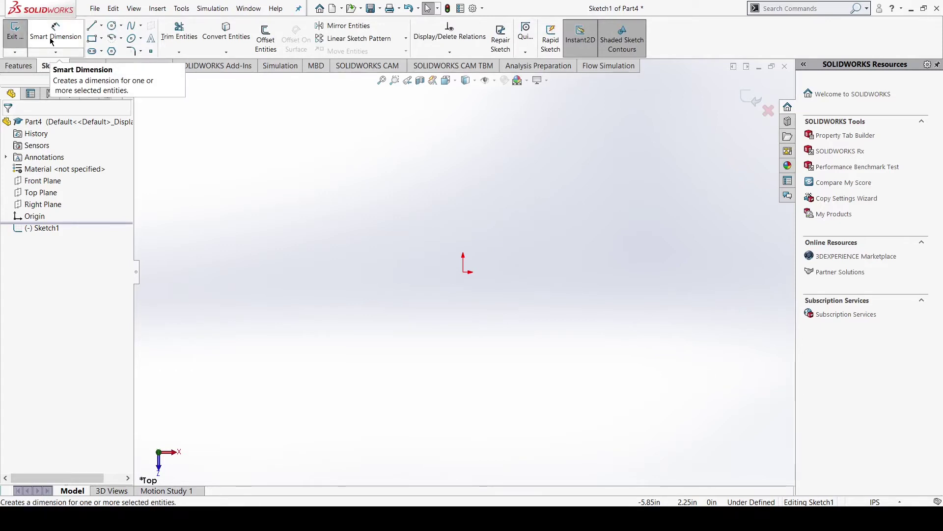
left_click(92, 40)
left_click(464, 272)
left_click(573, 168)
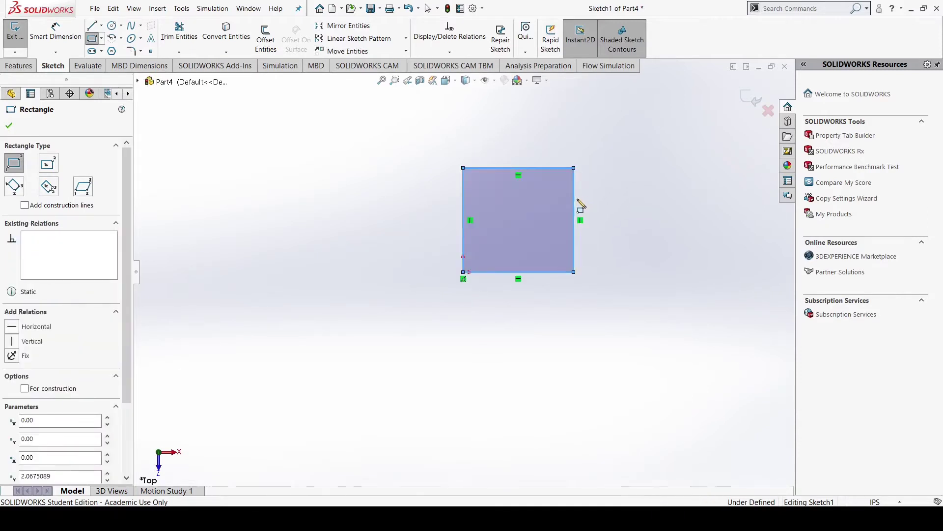
key("Escape")
left_click(573, 205)
Dimension the rectangle to 0.5 in wide and 1 in high.
left_click(56, 31)
left_click(531, 168)
left_click(522, 140)
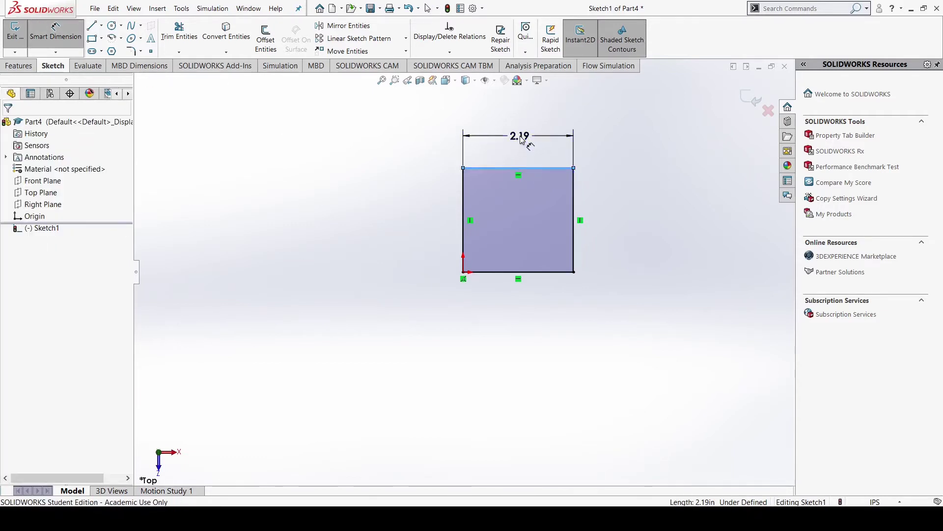
type(".5")
key("Return")
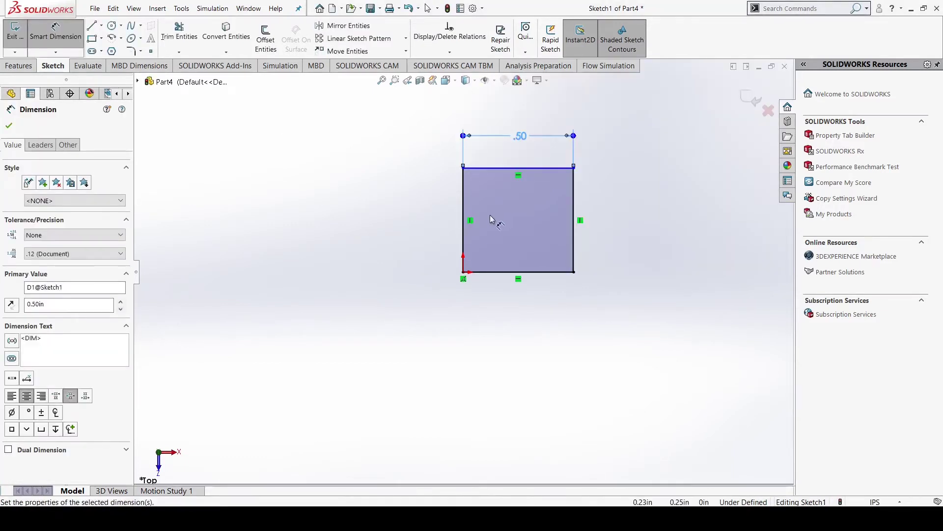
left_click(463, 204)
left_click(421, 218)
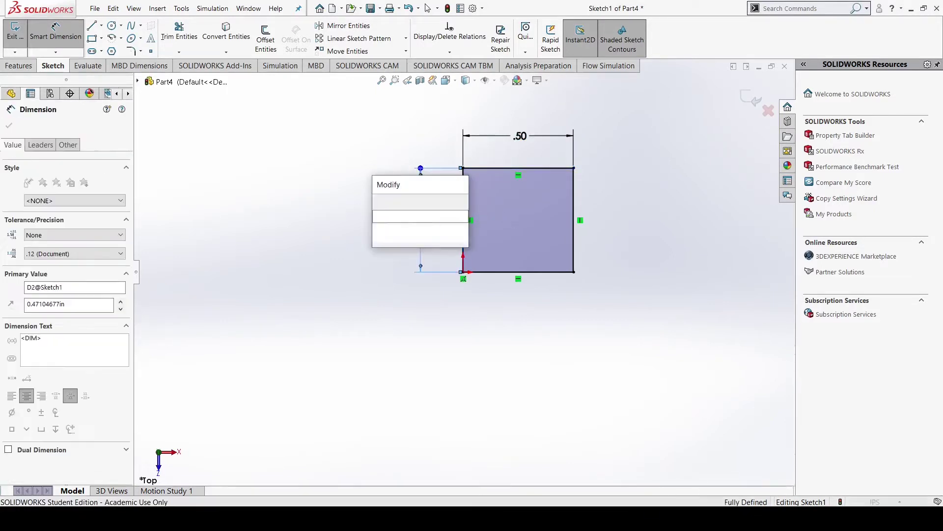
type("1")
key("Return")
key("f")
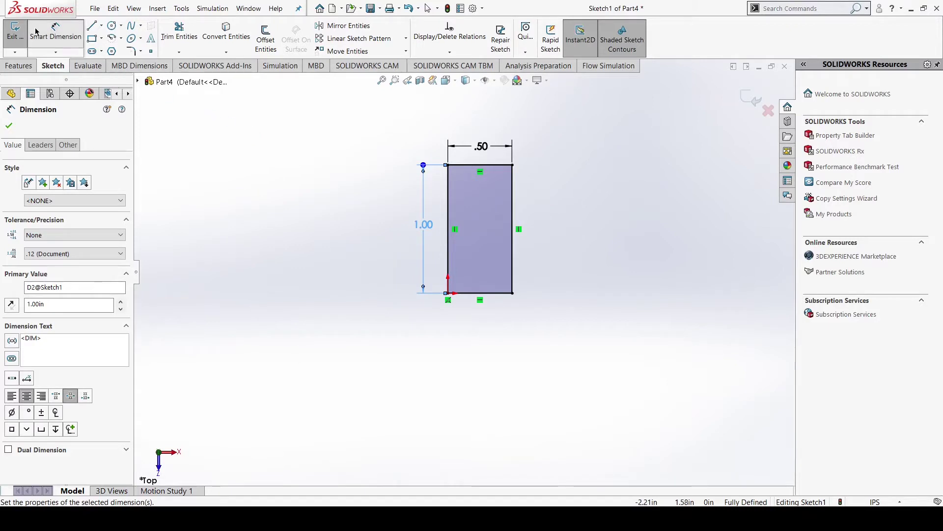
left_click(385, 217)
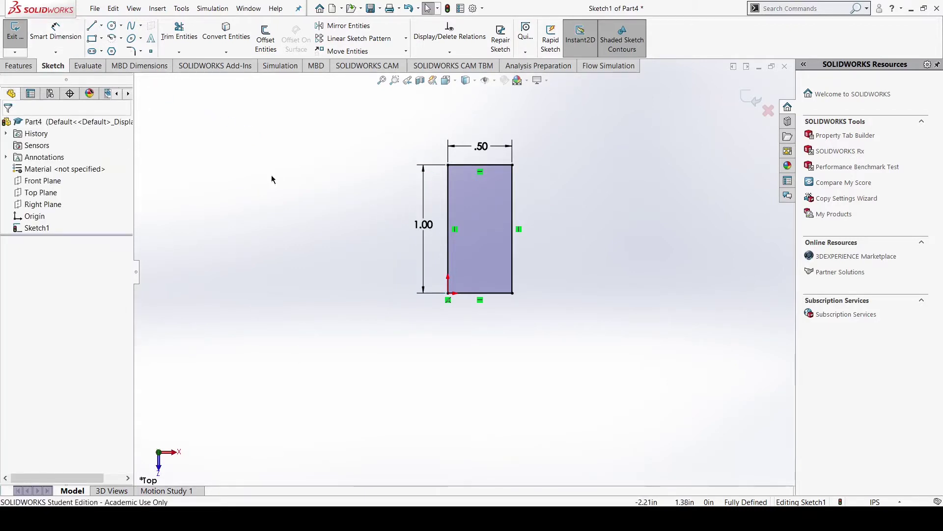
Round the rectangle's lower-right corner with a 0.25 in sketch fillet.
left_click(131, 52)
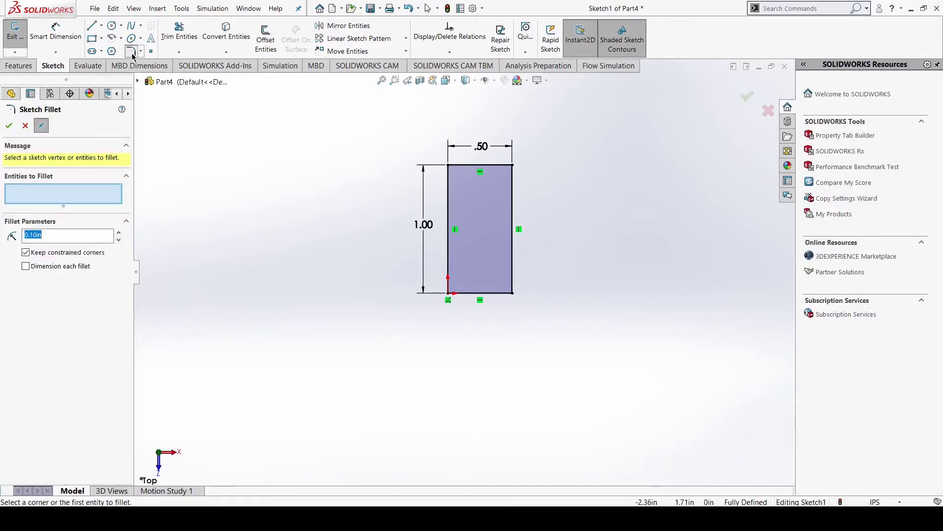
left_click(511, 292)
left_click_drag(42, 238, 18, 226)
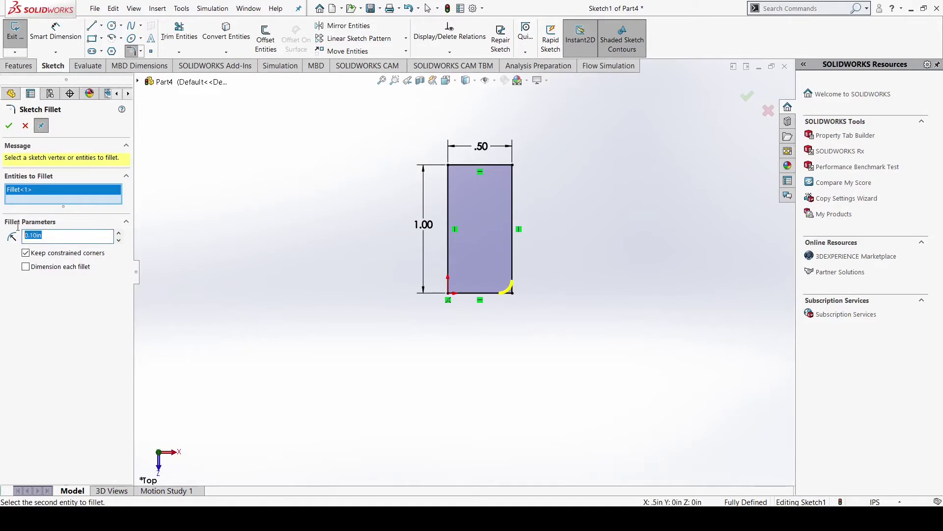
type("0.25")
key("Return")
key("Return")
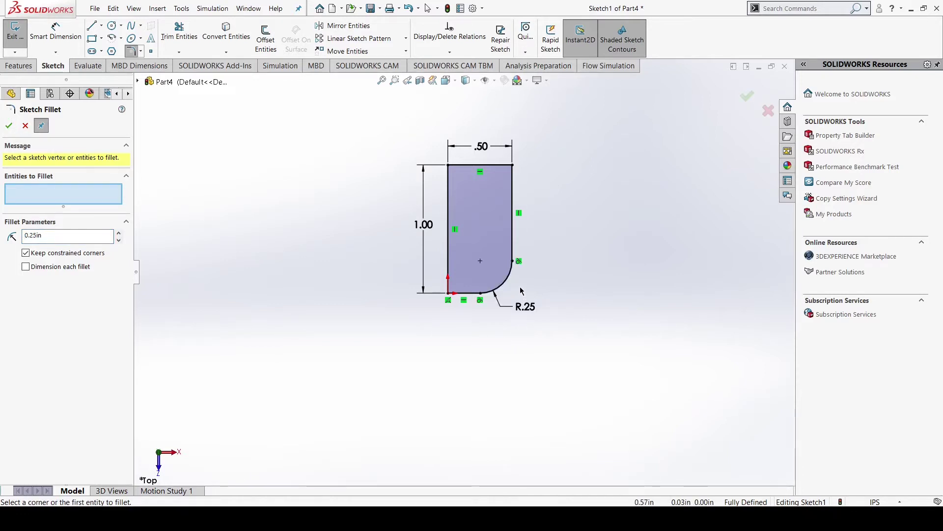
left_click(8, 125)
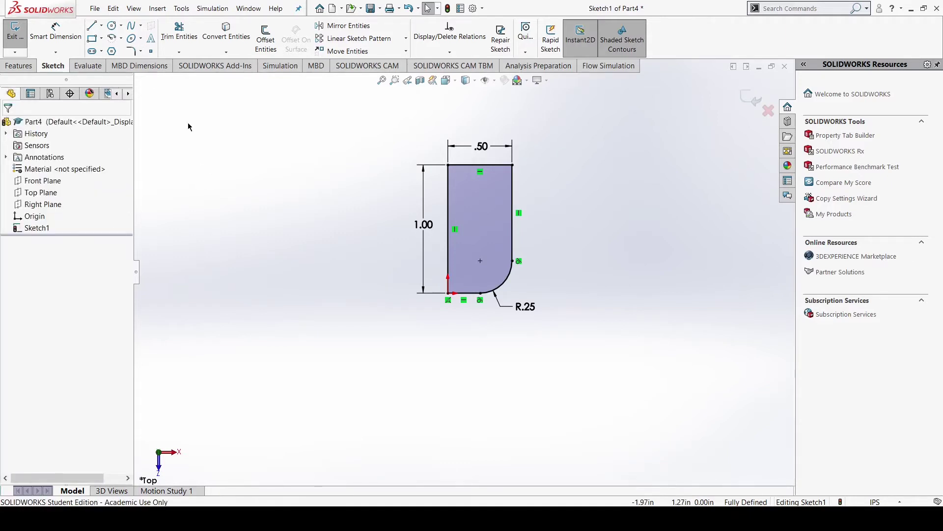
Finish the sketch and extrude the profile upward as a blind boss 2 in deep.
left_click(13, 39)
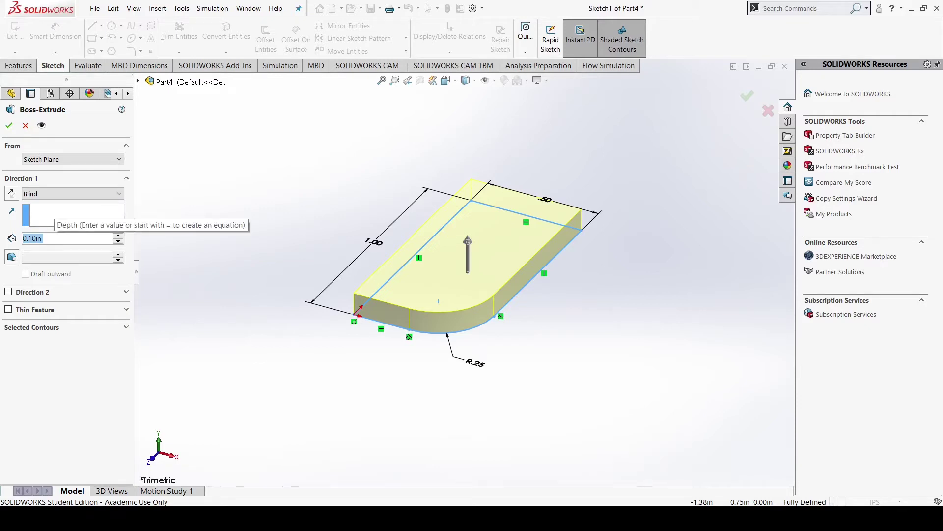
type("0.")
key("BackSpace")
key("BackSpace")
type("2")
key("Return")
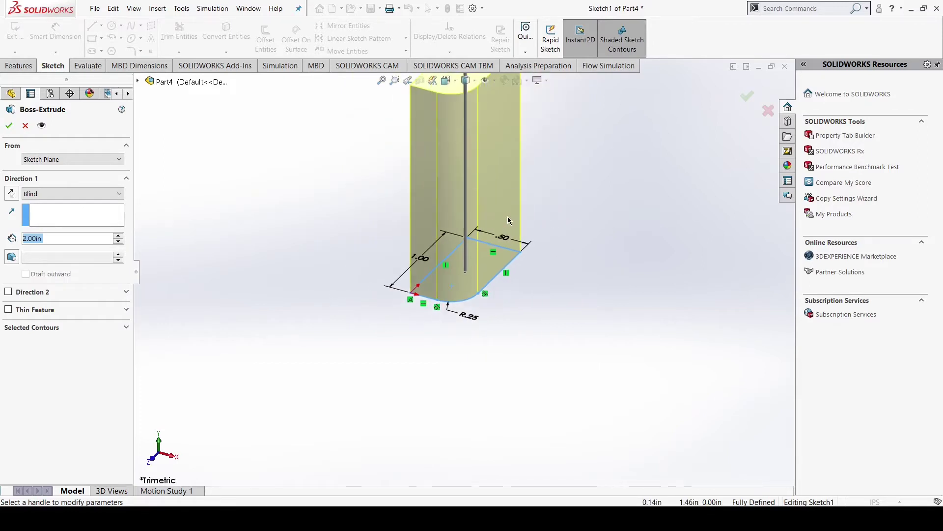
scroll(509, 221, "up", 3)
middle_click_drag(489, 185, 508, 216)
left_click(9, 127)
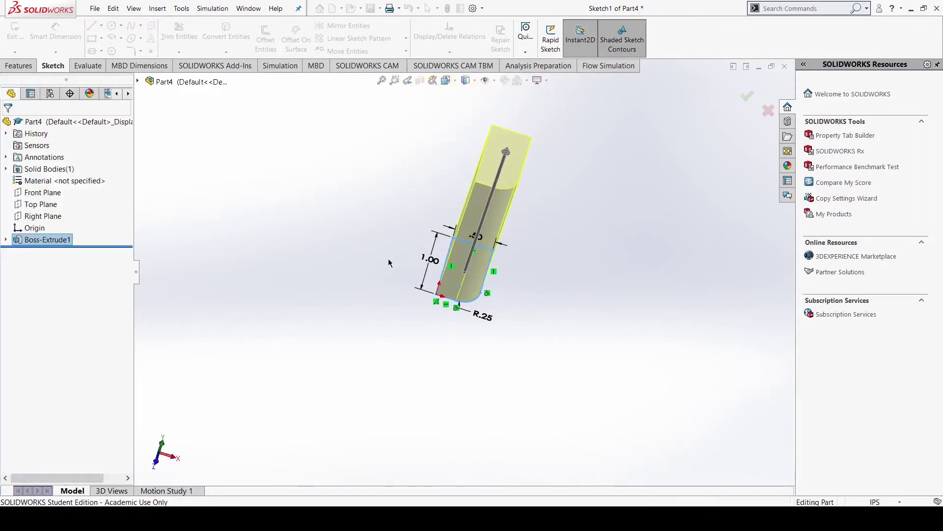
middle_click_drag(511, 281, 497, 270)
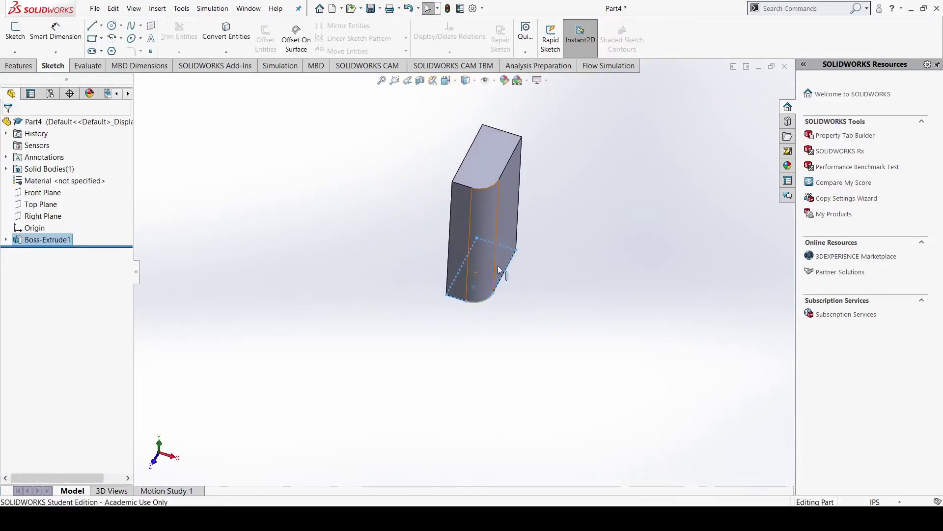
middle_click_drag(514, 312, 551, 293)
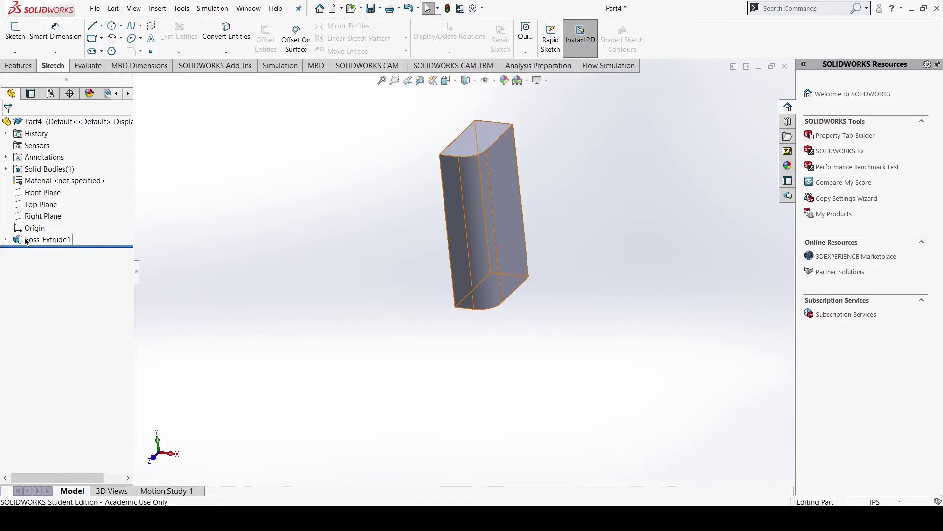
Delete the boss extrusion while keeping its absorbed sketch.
left_click(5, 240)
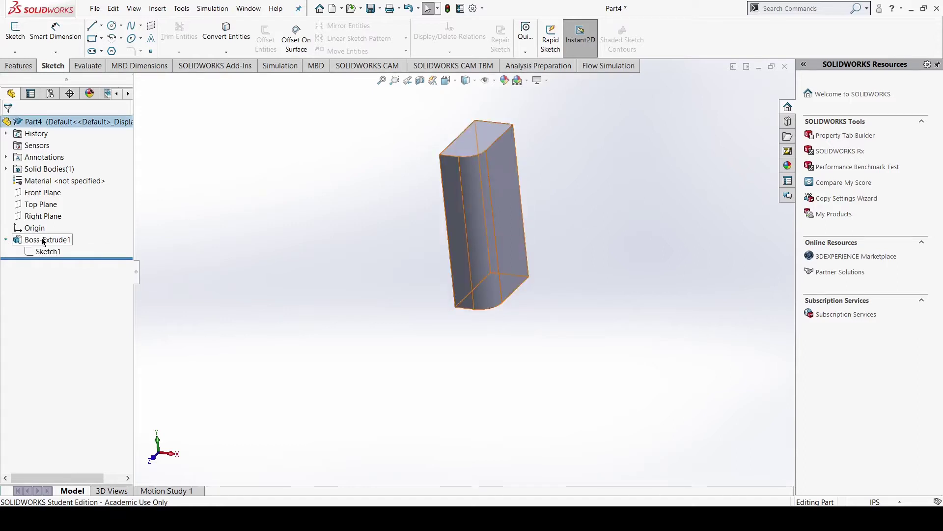
left_click(6, 239)
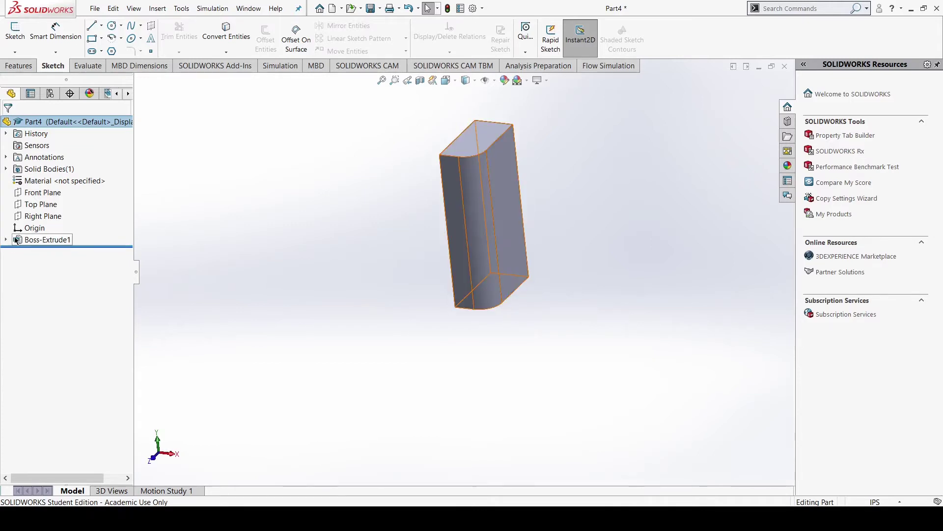
left_click(5, 240)
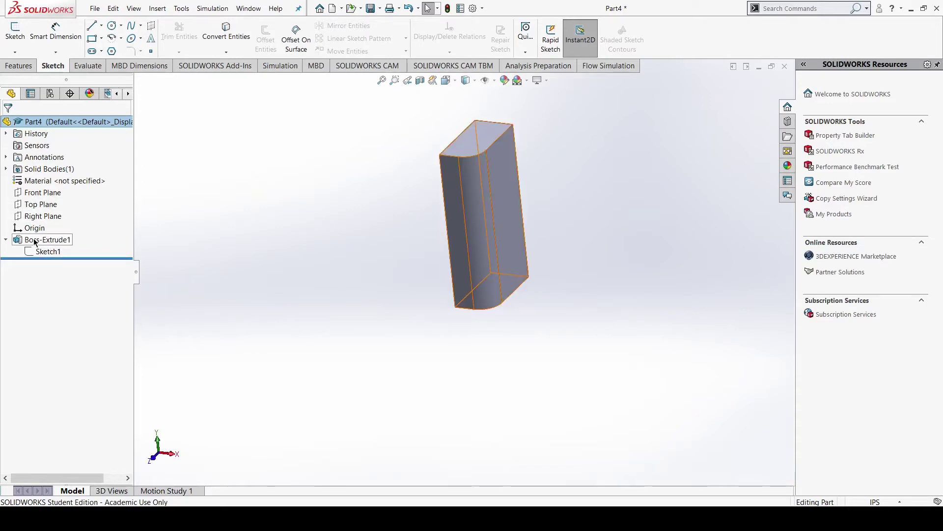
right_click(35, 241)
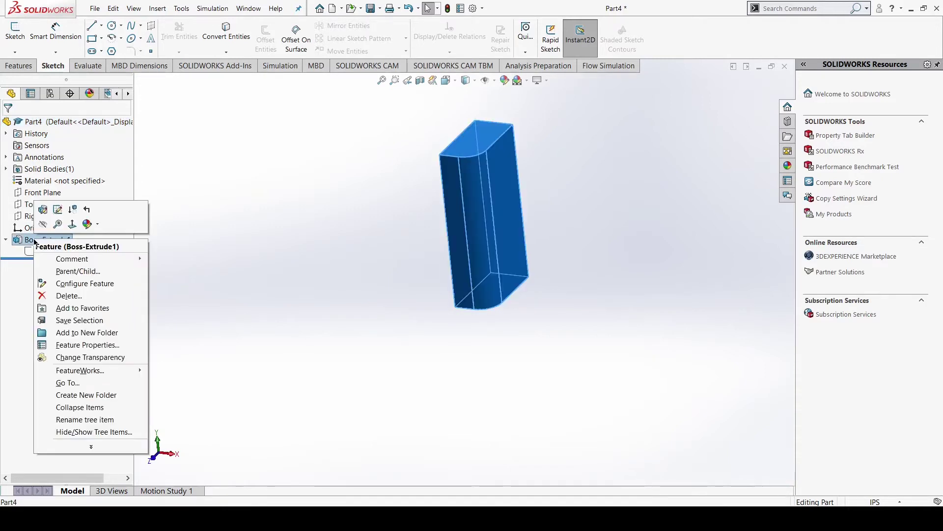
left_click(69, 296)
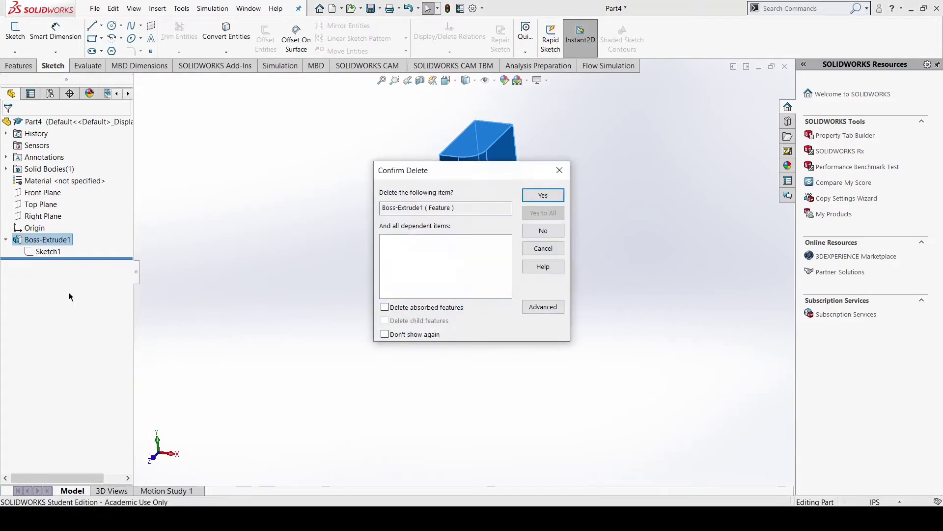
left_click(540, 193)
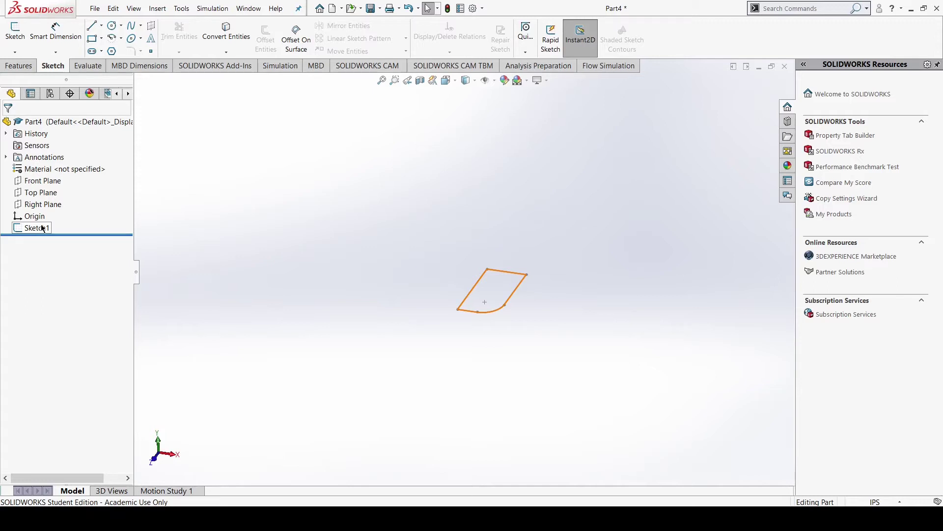
left_click(19, 66)
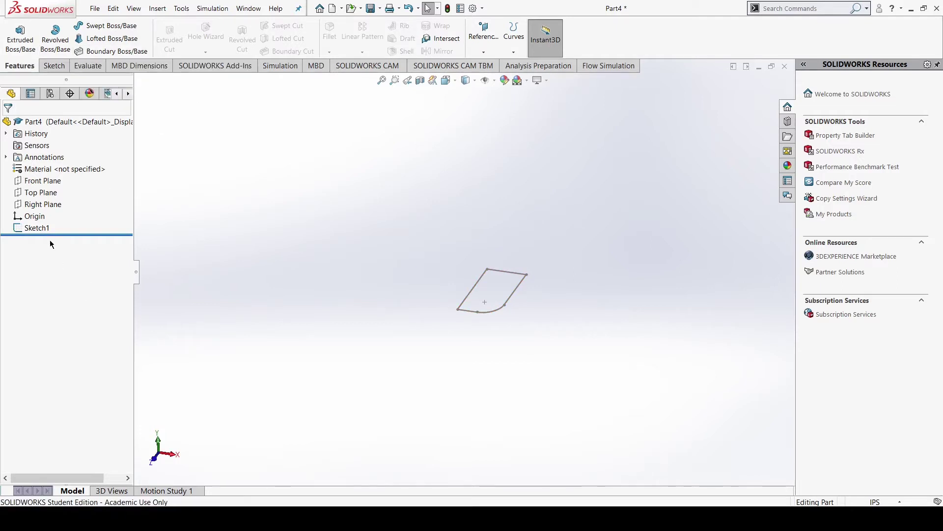
left_click(40, 228)
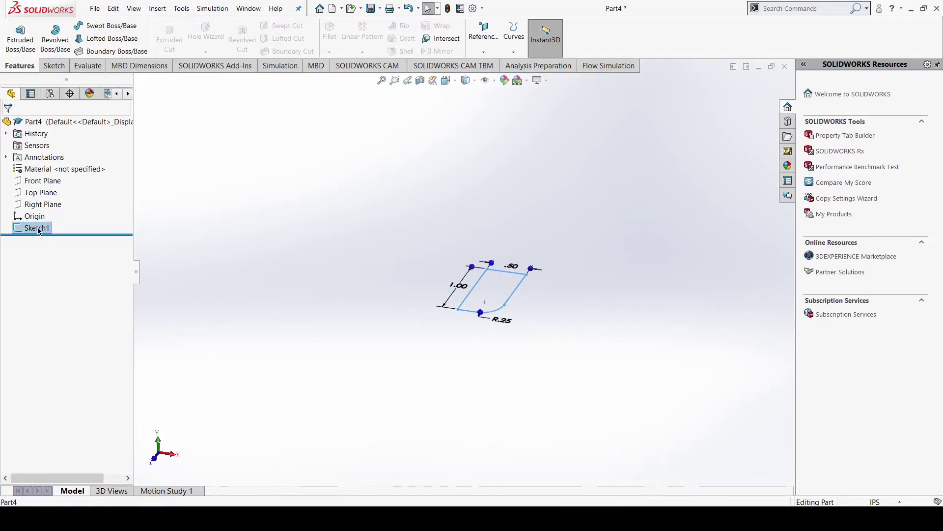
left_click(21, 36)
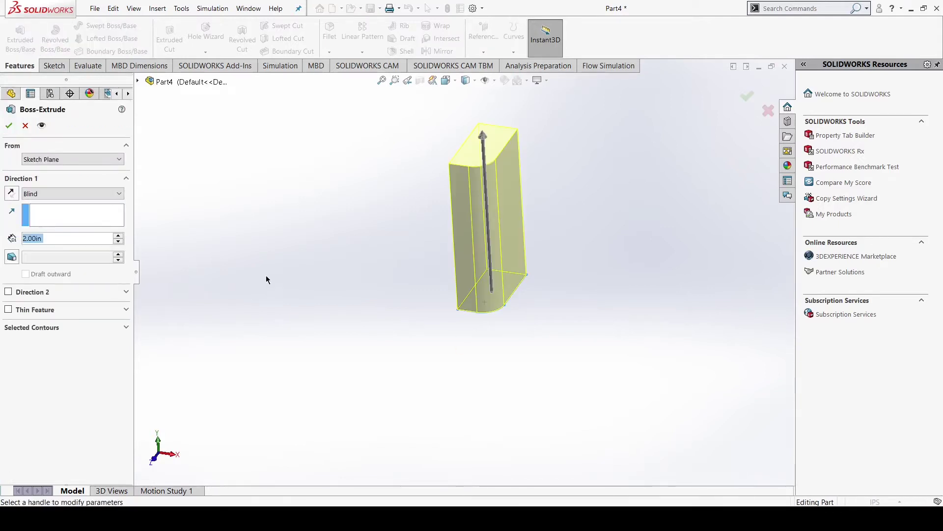
left_click(25, 125)
Start an Extruded Boss/Base from the existing filleted rectangle sketch, with a blind depth of 2 in.
left_click(21, 39)
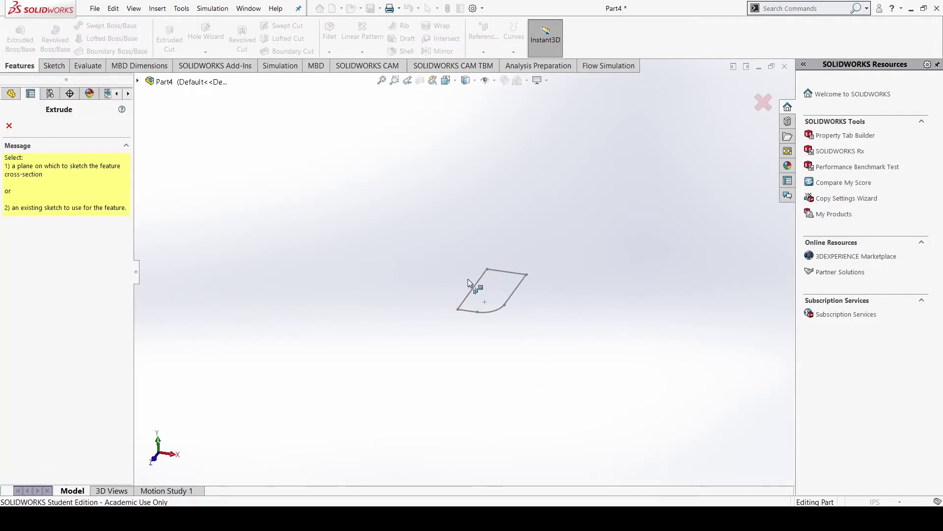
left_click(517, 287)
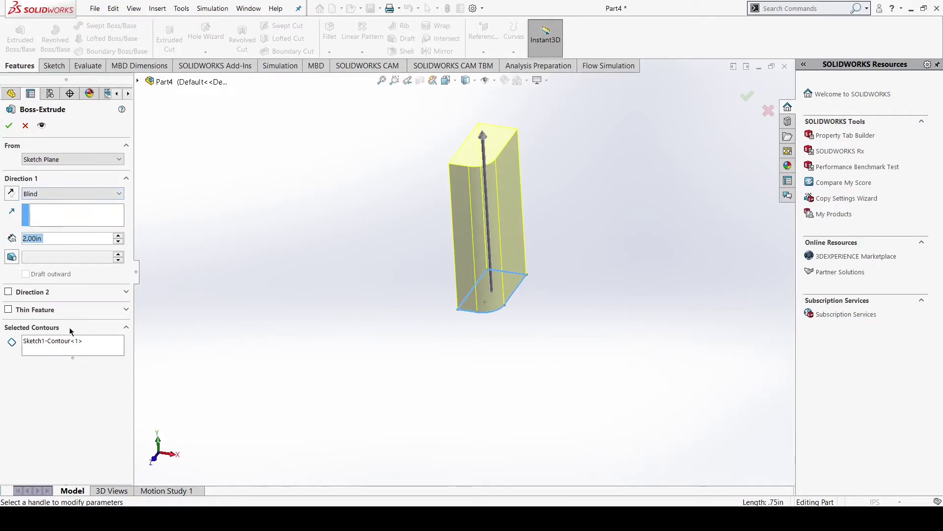
left_click_drag(67, 237, 0, 253)
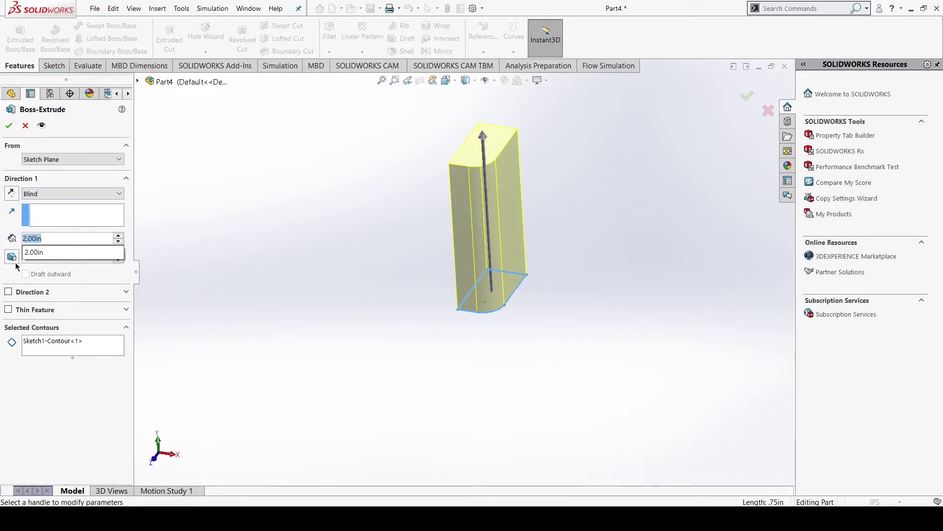
left_click(60, 240)
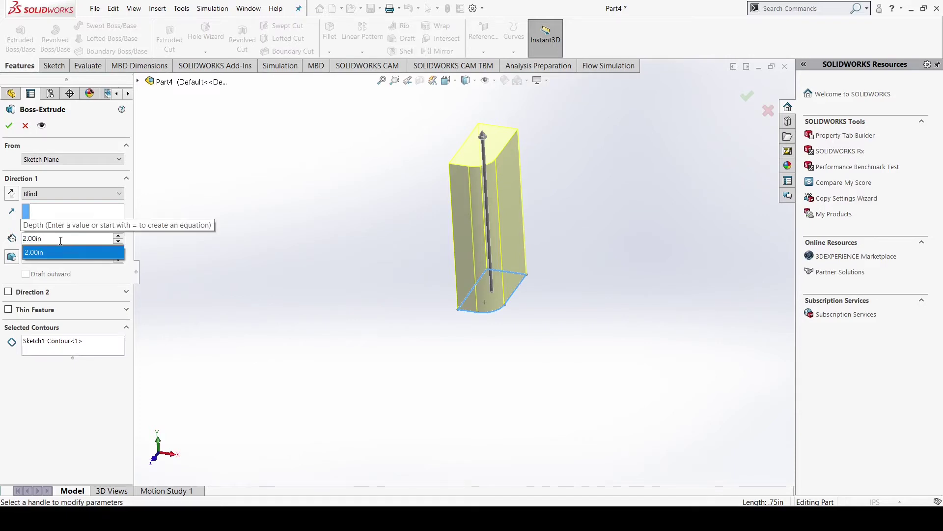
left_click(190, 259)
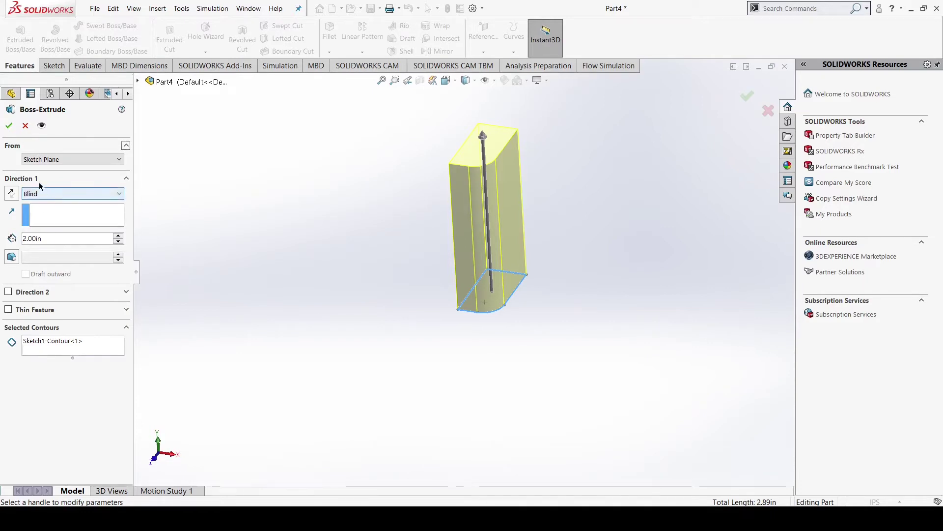
Flip the extrusion direction back and forth, ending with the preview pointing upward.
left_click(12, 193)
left_click(11, 193)
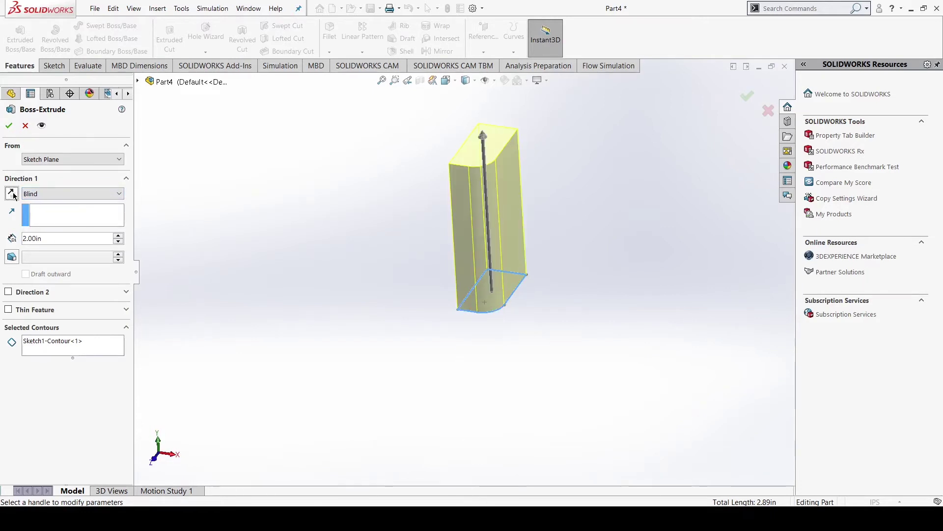
left_click(12, 193)
left_click(11, 193)
Try the Mid Plane end condition for Direction 1, and switch back to Blind.
left_click(46, 194)
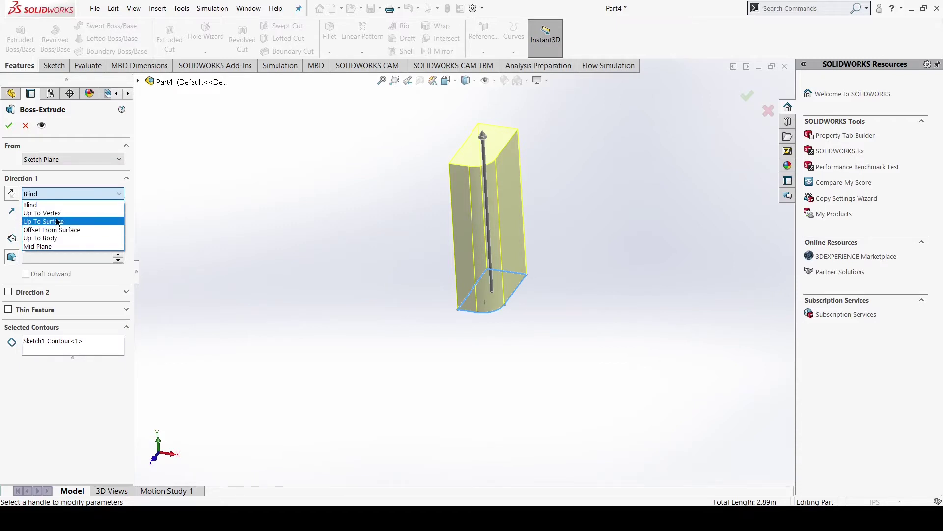
left_click(53, 247)
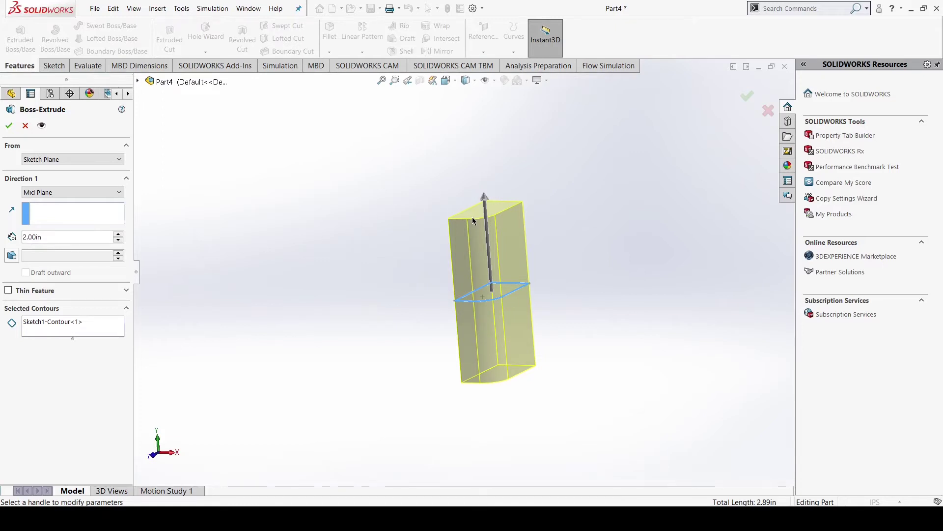
left_click(41, 195)
left_click(36, 203)
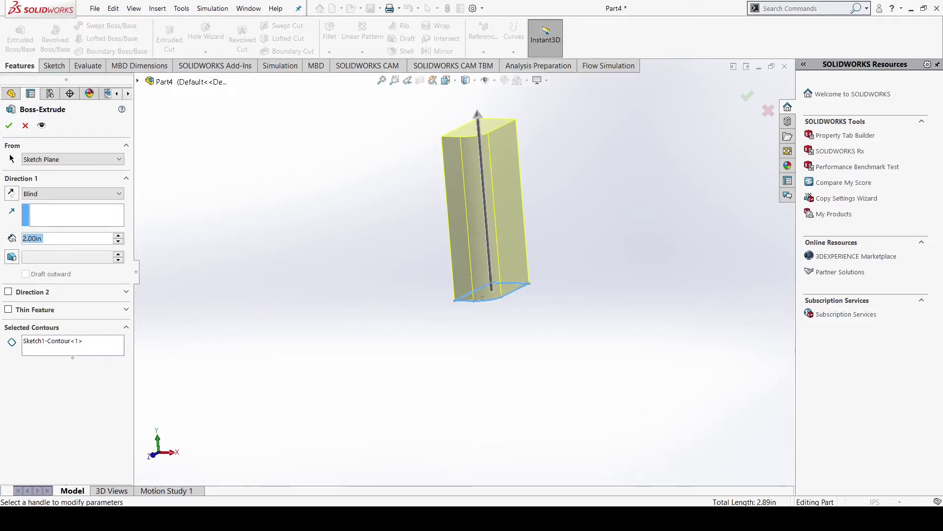
Turn draft on and off for Direction 1 of the extrusion, leaving it off.
left_click(13, 258)
left_click(13, 258)
left_click(12, 259)
left_click(13, 258)
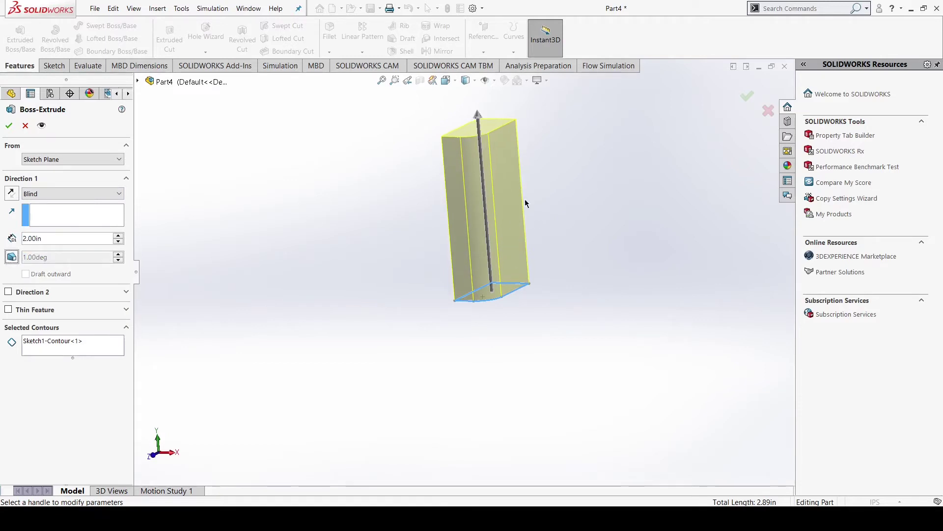
Try a second blind extrusion direction with a depth of 1 in, and disable Direction 2 again.
left_click(8, 293)
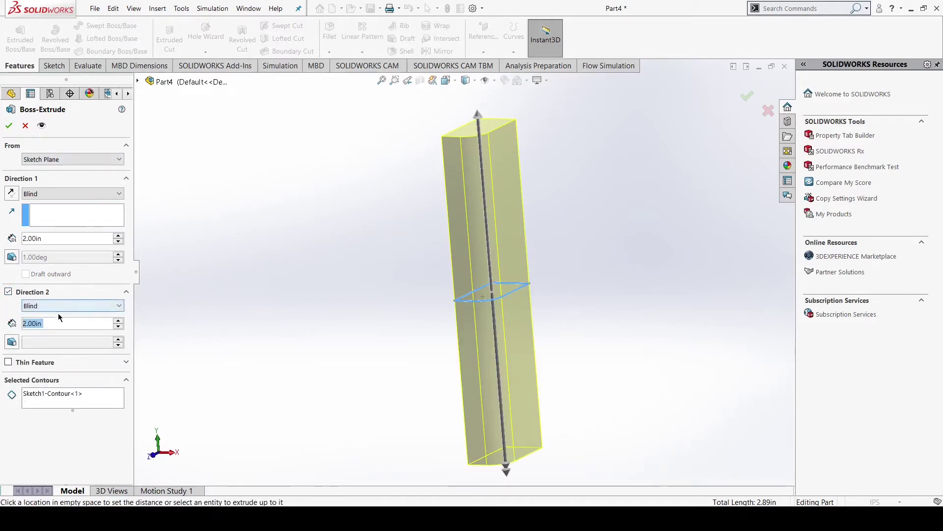
type("1")
key("Return")
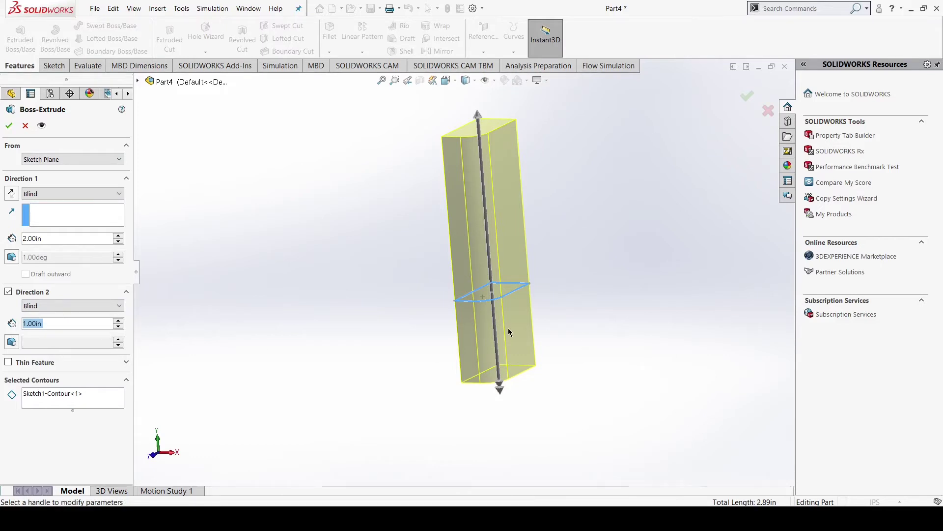
middle_click_drag(506, 320, 453, 305)
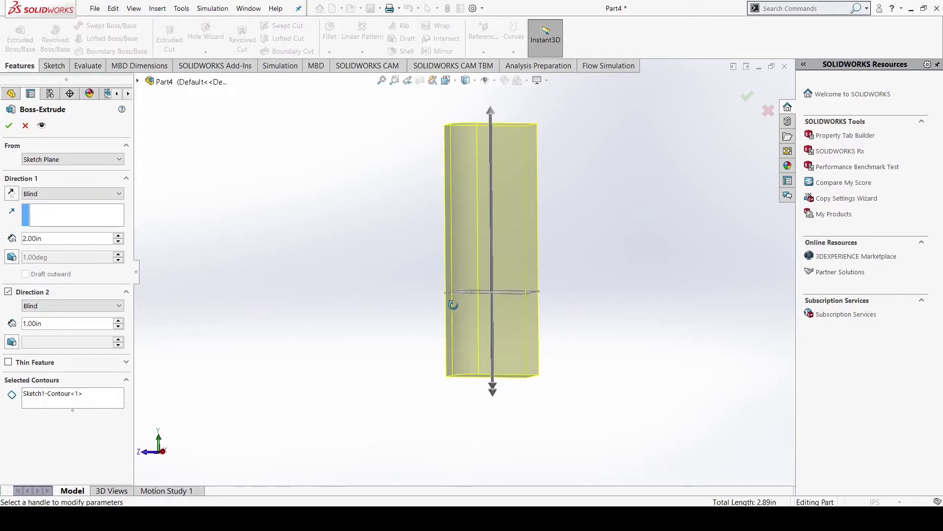
middle_click_drag(453, 305, 462, 301)
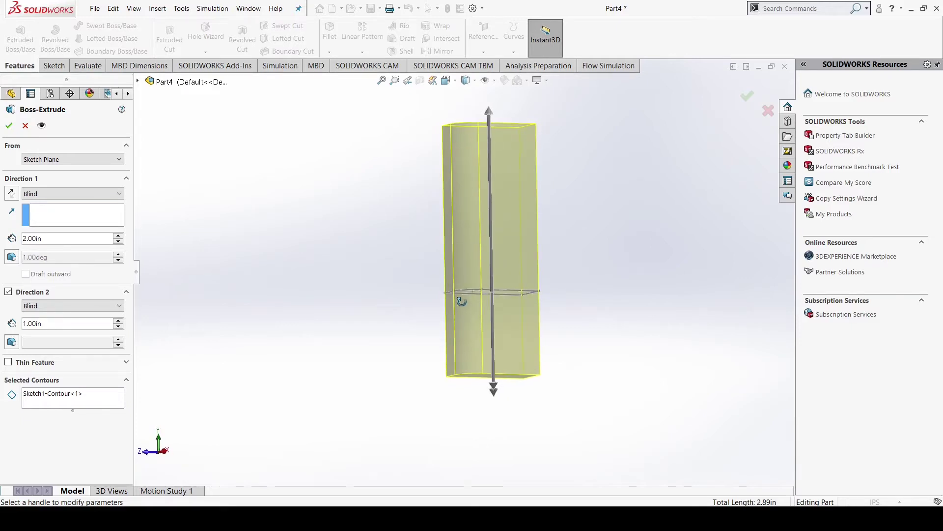
left_click(7, 291)
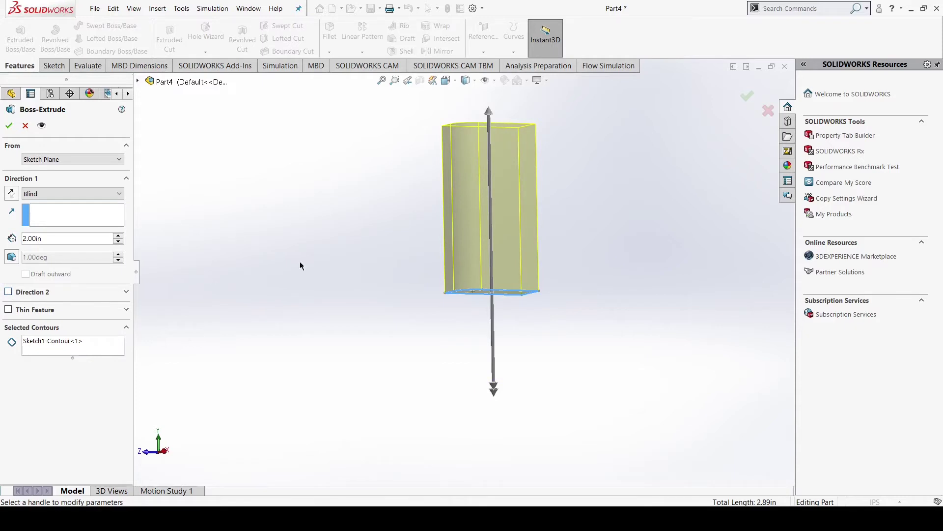
Accept the one-directional blind extrusion at a depth of 2 in and inspect the resulting solid.
middle_click_drag(406, 249, 431, 280)
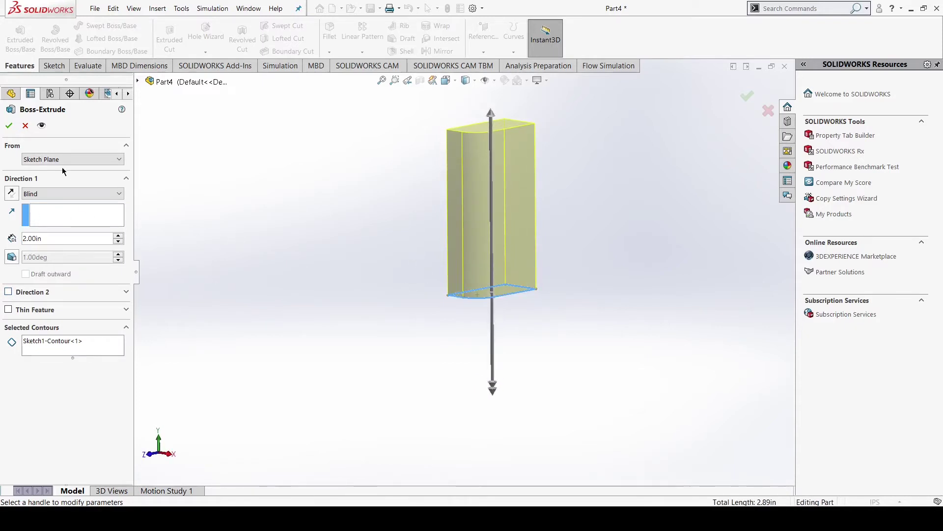
left_click(42, 238)
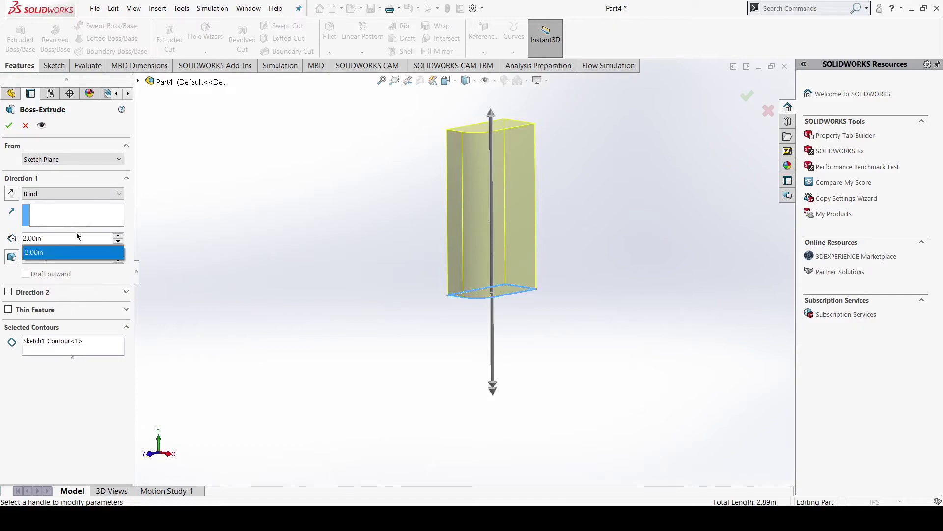
left_click(173, 236)
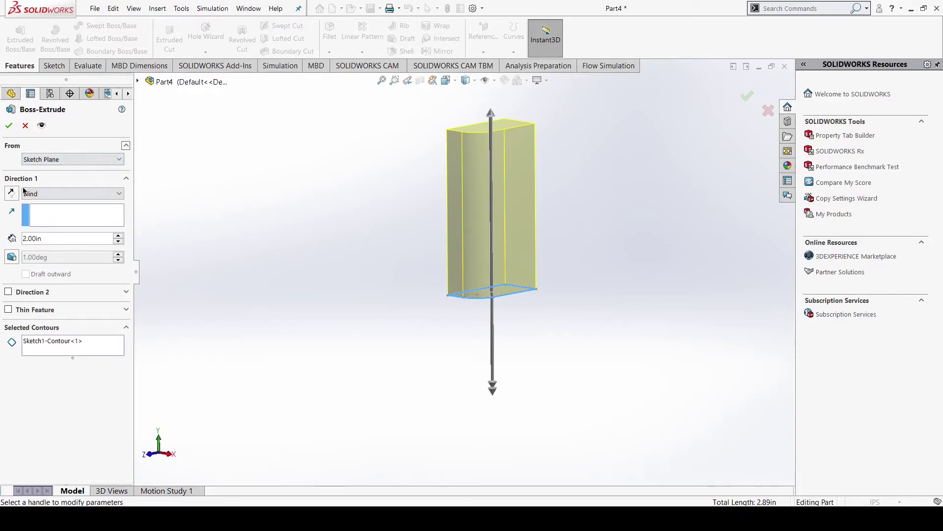
left_click(8, 125)
middle_click_drag(246, 264, 193, 211)
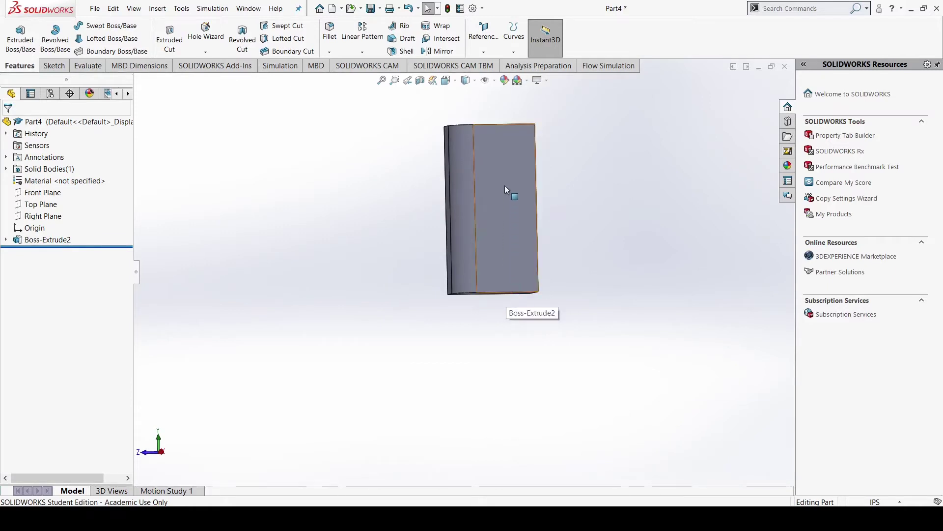
middle_click_drag(477, 137, 473, 177)
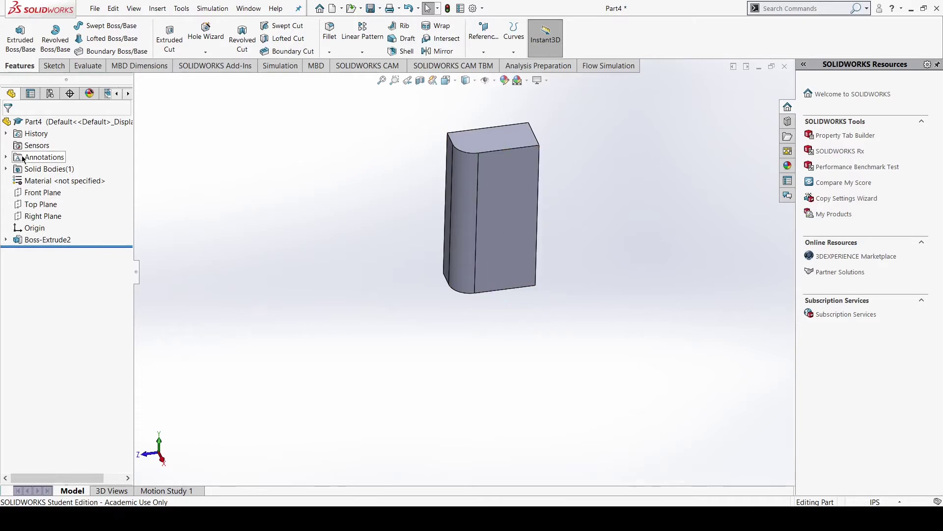
Delete the extruded boss feature from the part, keeping its sketch for reuse.
right_click(45, 243)
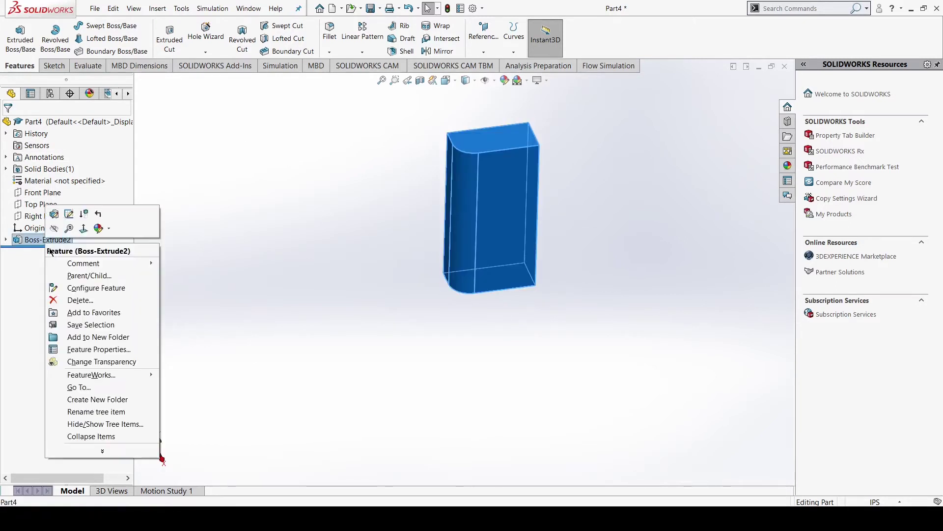
left_click(68, 300)
left_click(549, 196)
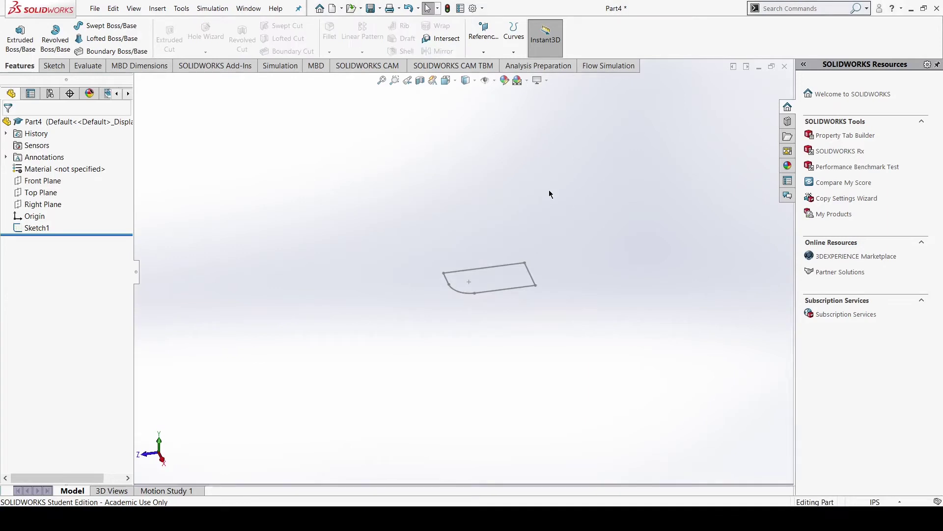
Revolve the sketch profile 360 degrees about its unfilleted 1 in long edge as a Revolved Boss/Base.
left_click(50, 42)
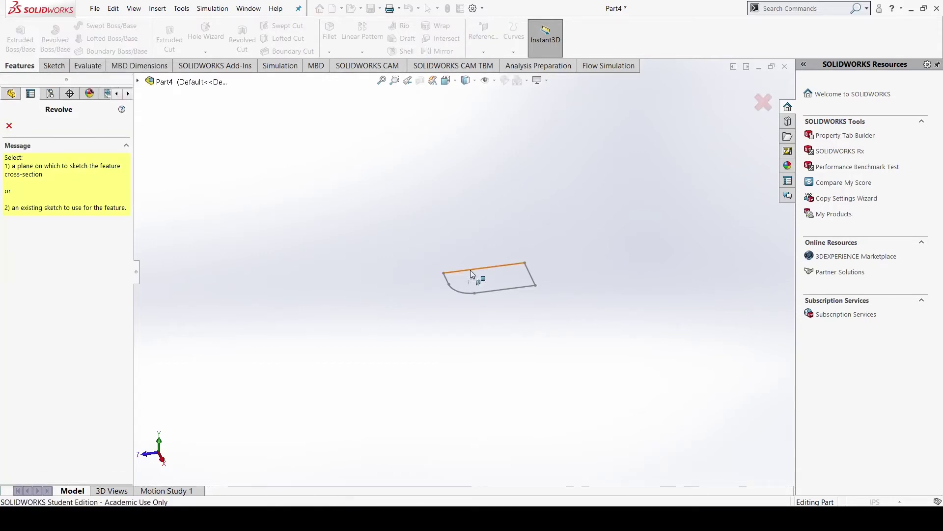
left_click(455, 290)
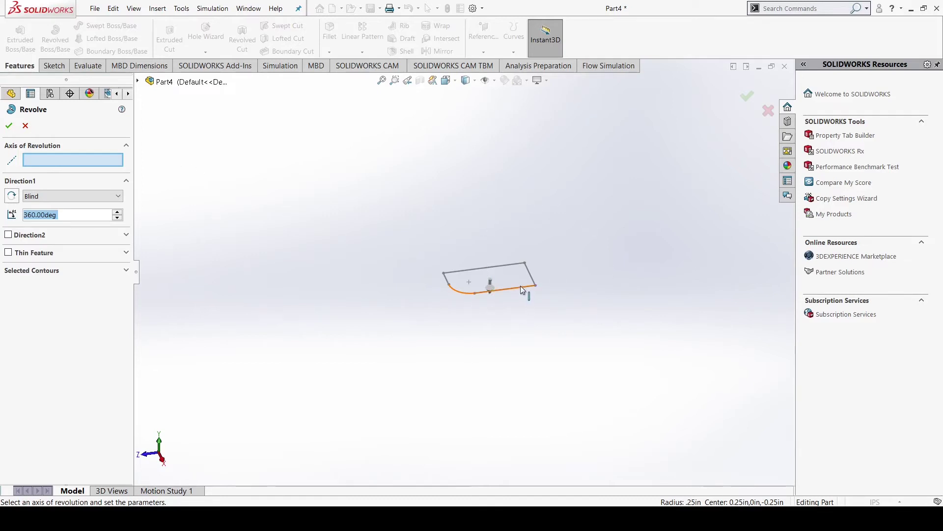
left_click(493, 272)
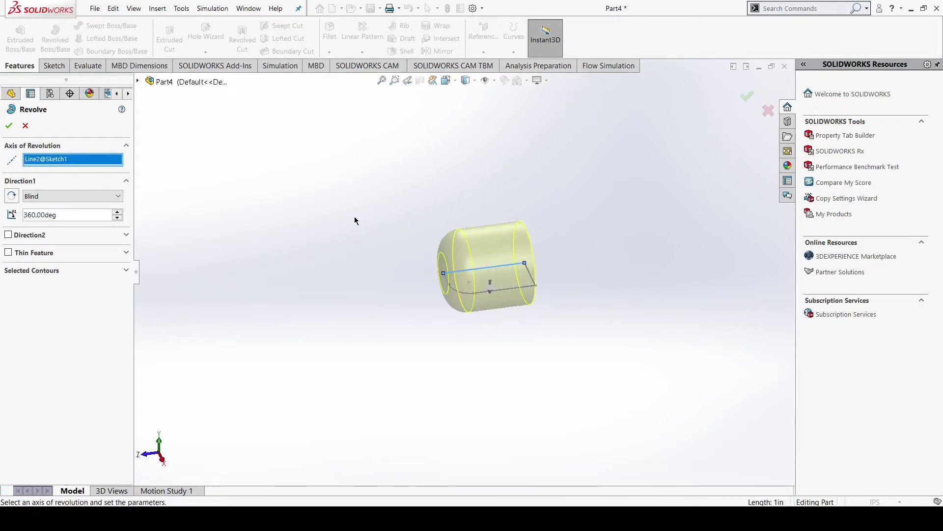
left_click(8, 127)
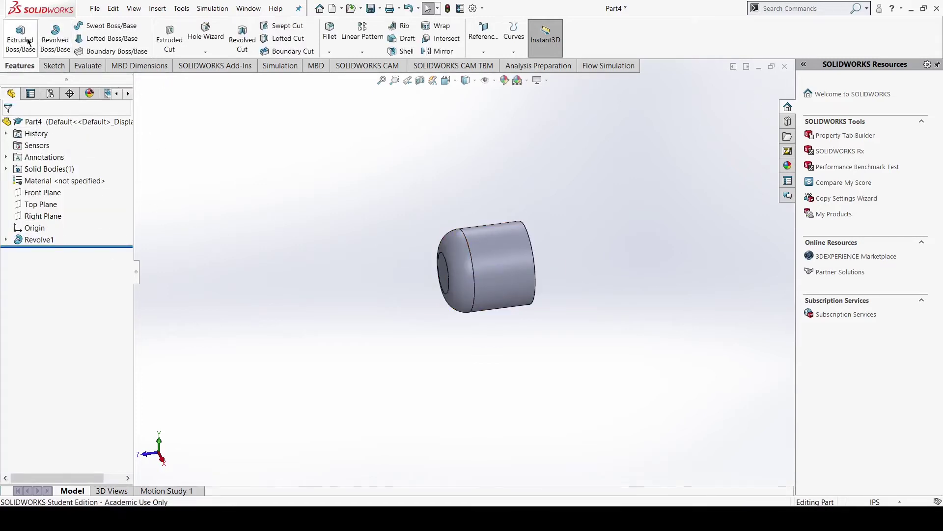
Expand the revolve feature to check its absorbed sketch, and examine the revolved solid from several sides.
left_click(5, 240)
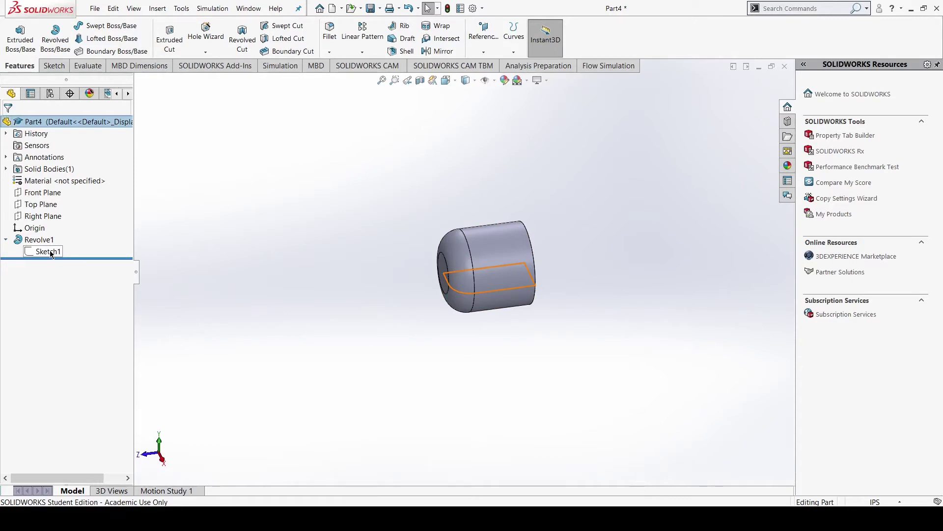
left_click(39, 253)
left_click(21, 241)
left_click(269, 301)
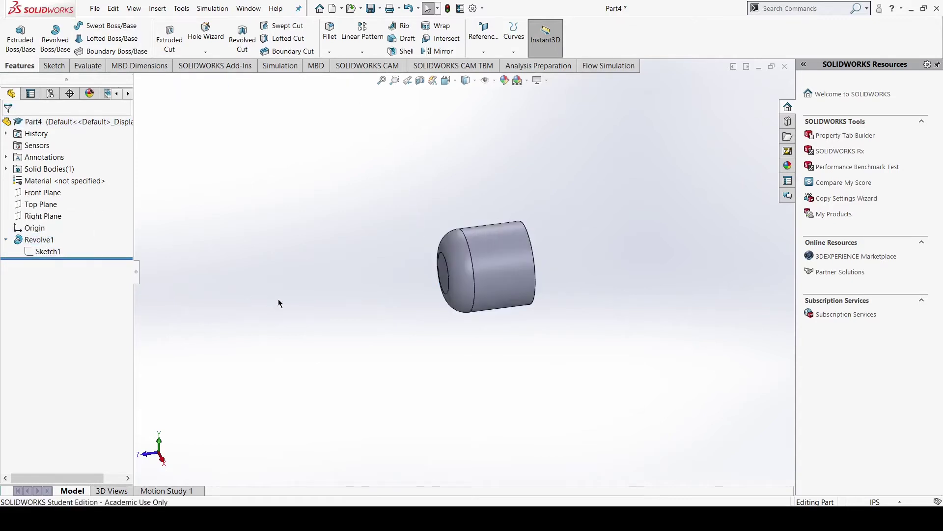
middle_click_drag(351, 300, 246, 285)
scroll(479, 251, "down", 3)
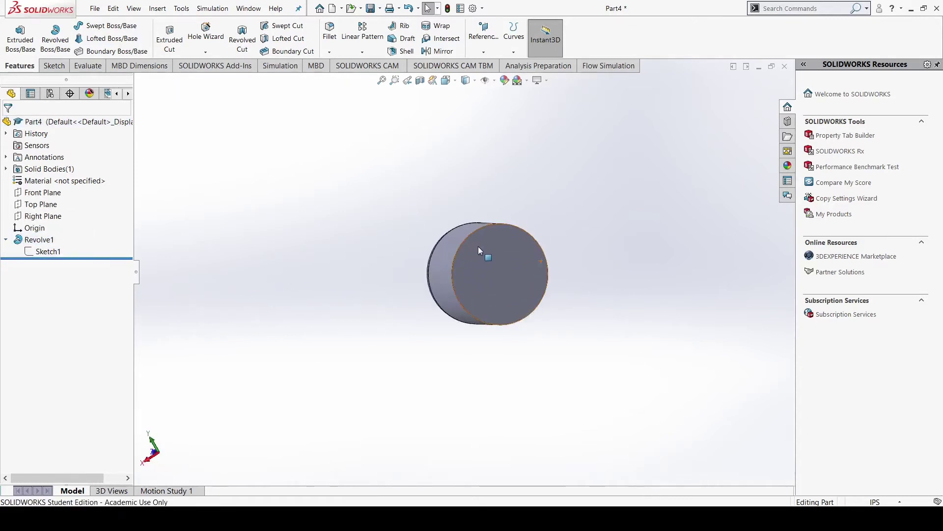
middle_click_drag(479, 254, 564, 308)
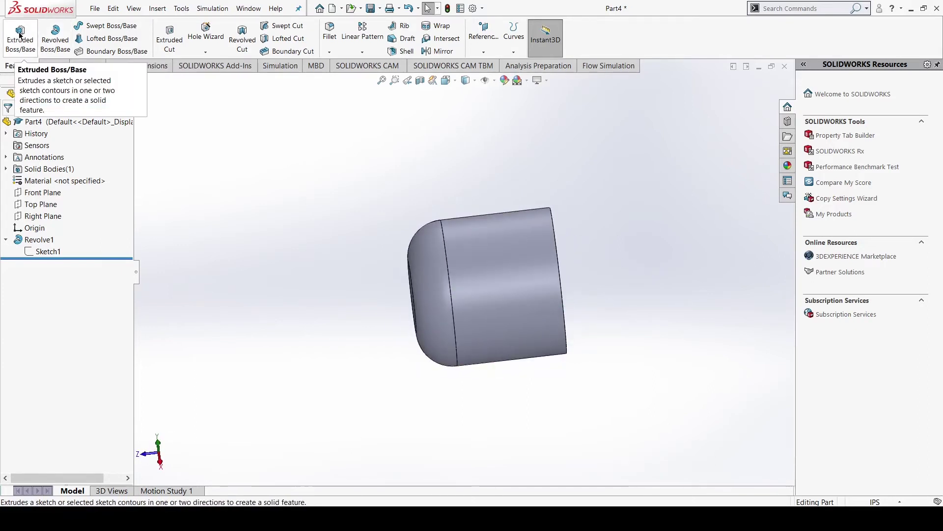
middle_click_drag(393, 212, 552, 160)
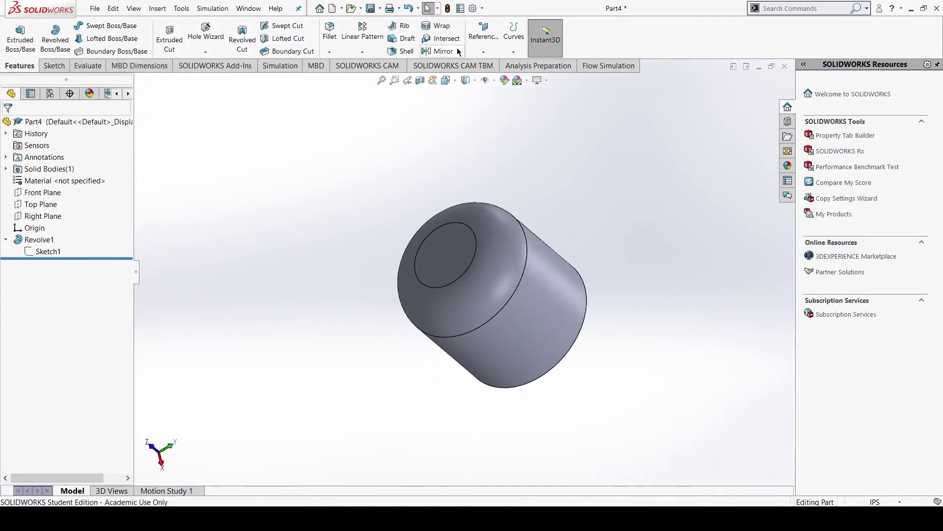
middle_click_drag(578, 287, 537, 327)
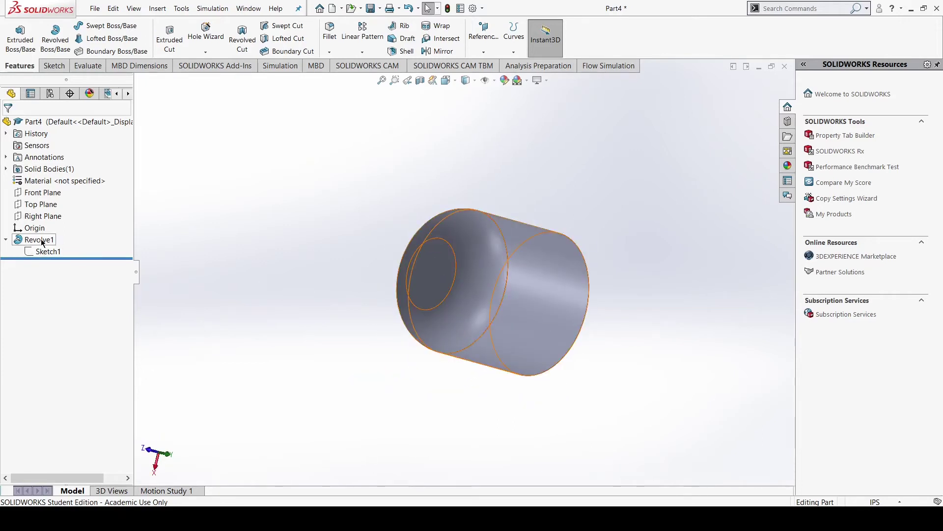
middle_click_drag(359, 253, 116, 280)
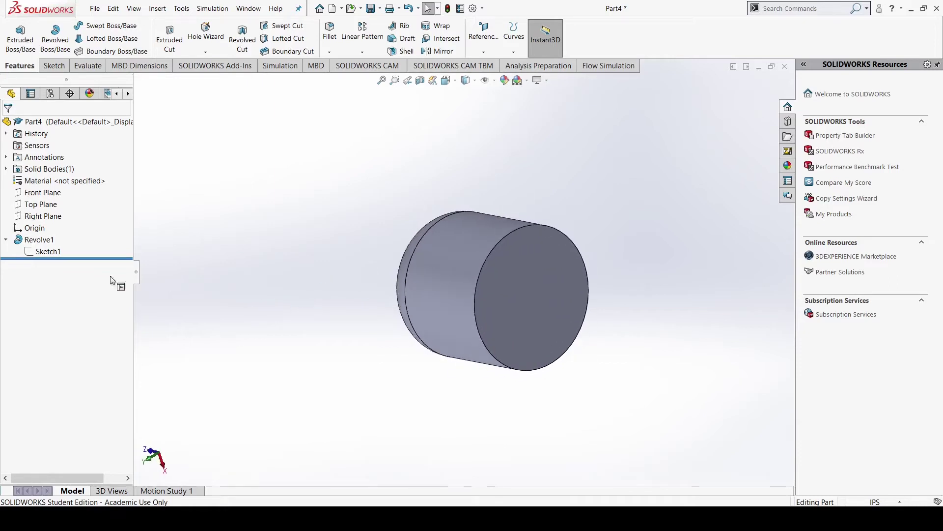
Edit the revolve feature, keeping Direction 1 as Blind and setting its angle to 18 degrees.
right_click(37, 240)
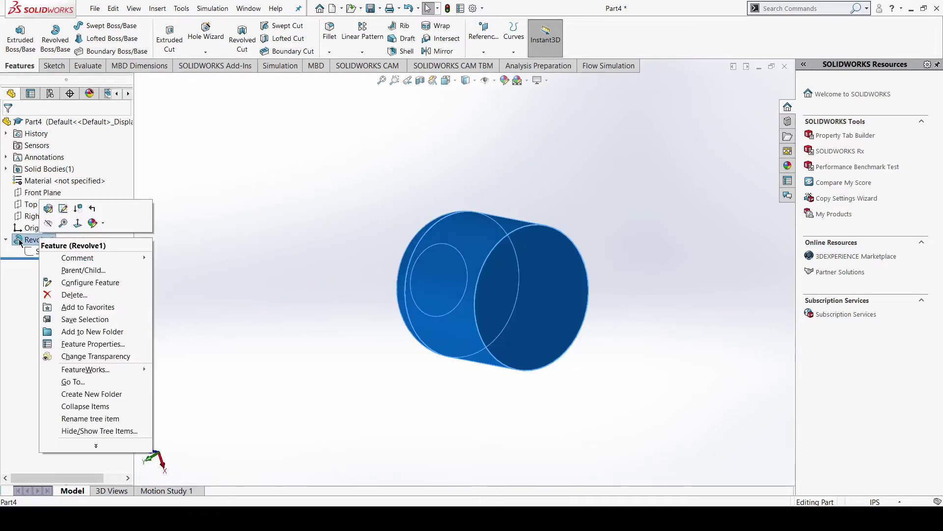
left_click(49, 209)
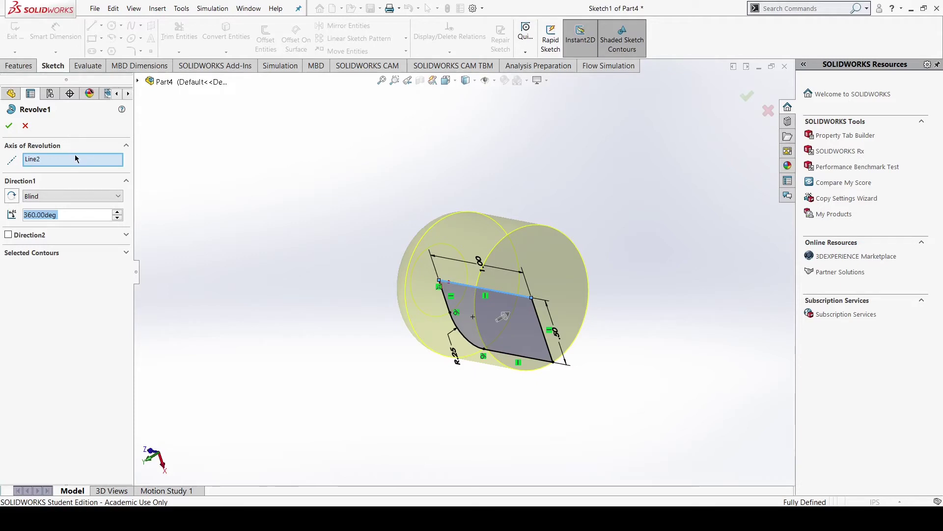
left_click(42, 196)
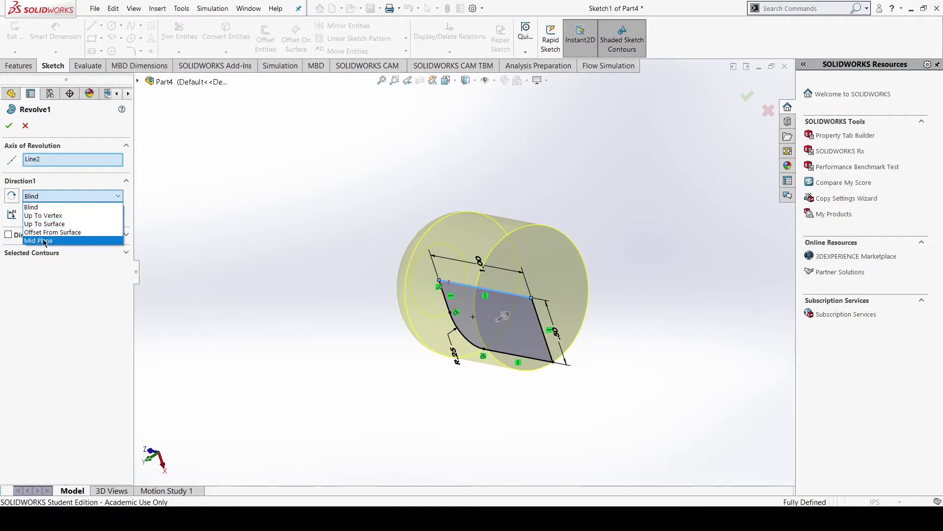
left_click(43, 207)
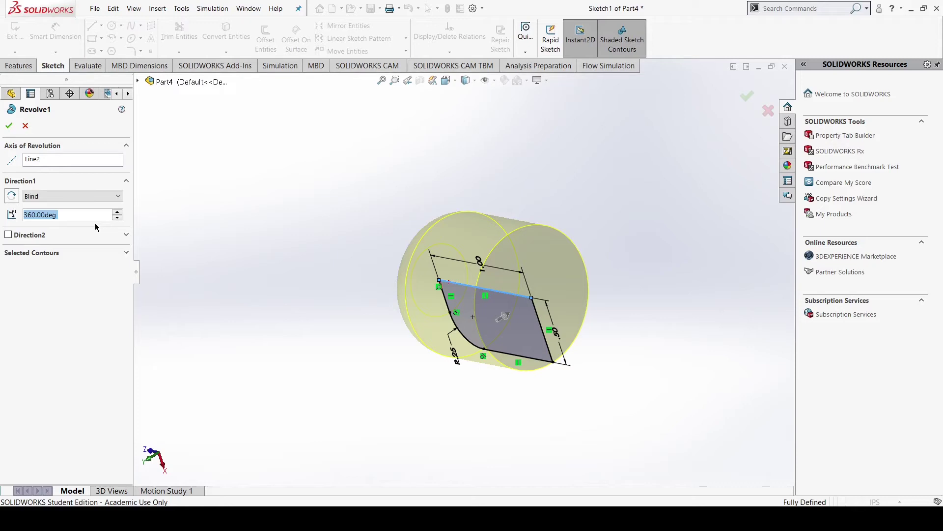
type("18")
key("Return")
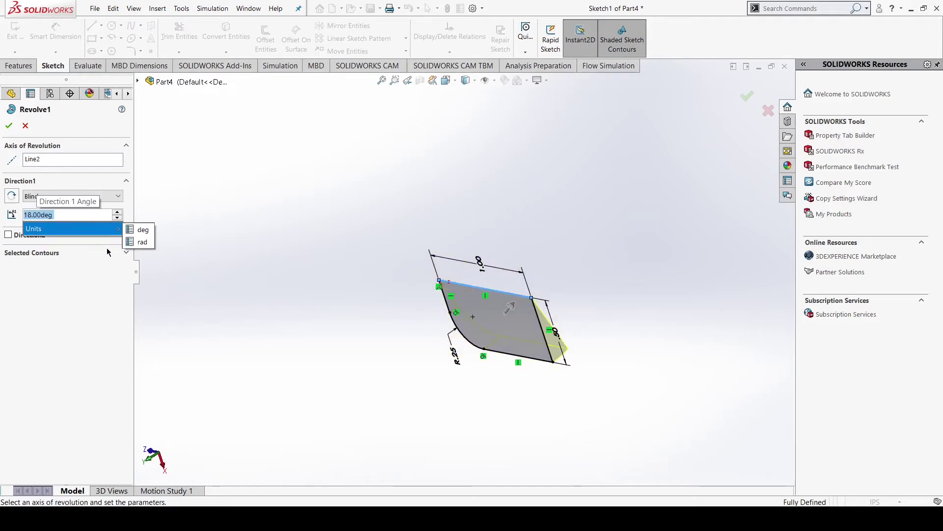
mouse_move(575, 272)
middle_mouse_down()
mouse_move(449, 302)
mouse_move(493, 202)
mouse_move(503, 196)
mouse_move(511, 310)
mouse_move(548, 347)
mouse_move(538, 339)
middle_mouse_up()
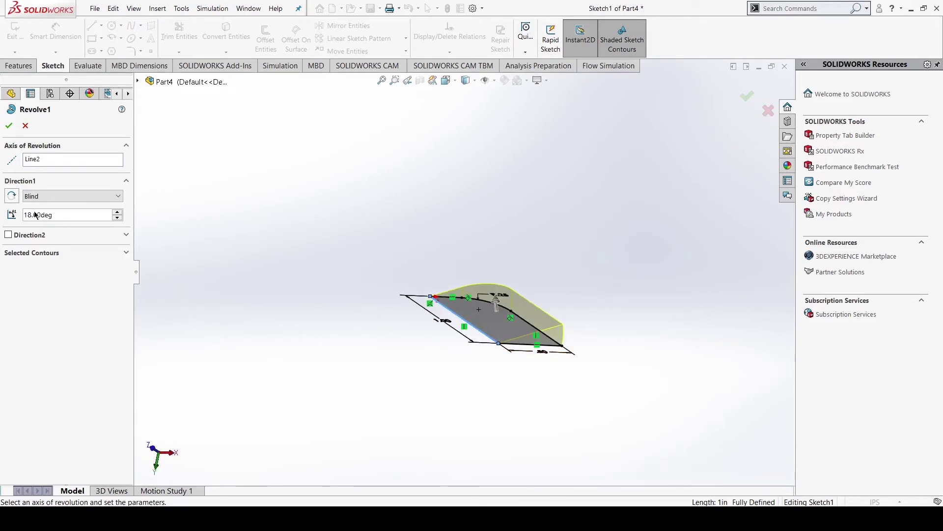
Try the revolve's reverse direction and Direction 2 options, switching each one back.
left_click(12, 196)
left_click(14, 198)
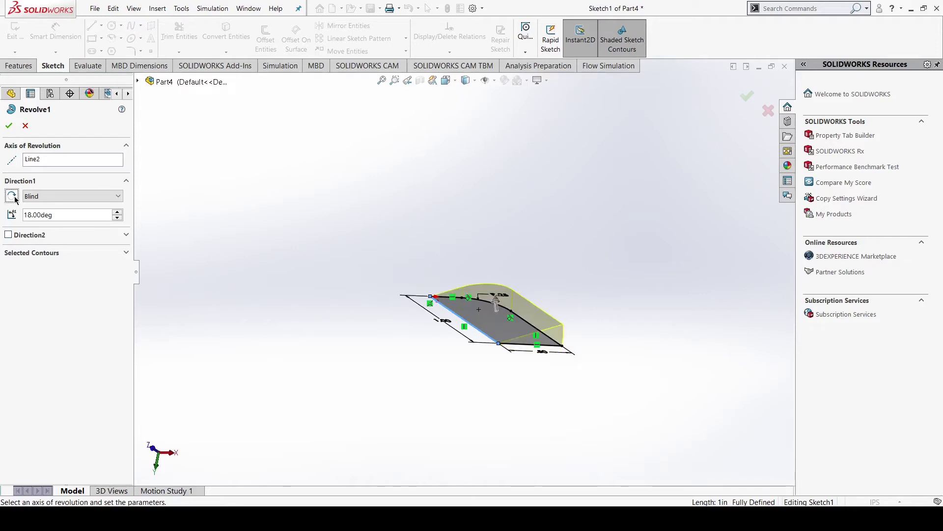
left_click(8, 234)
left_click(9, 235)
Try the Mid Plane type for the revolve's Direction 1 and restore it to Blind.
left_click(57, 196)
left_click(57, 240)
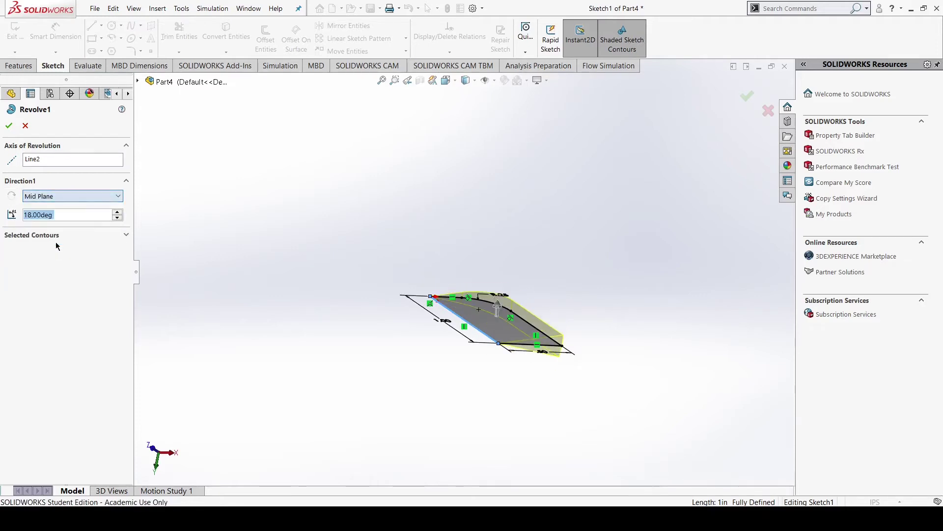
left_click(42, 202)
left_click(46, 203)
left_click(41, 196)
left_click(46, 203)
left_click(64, 218)
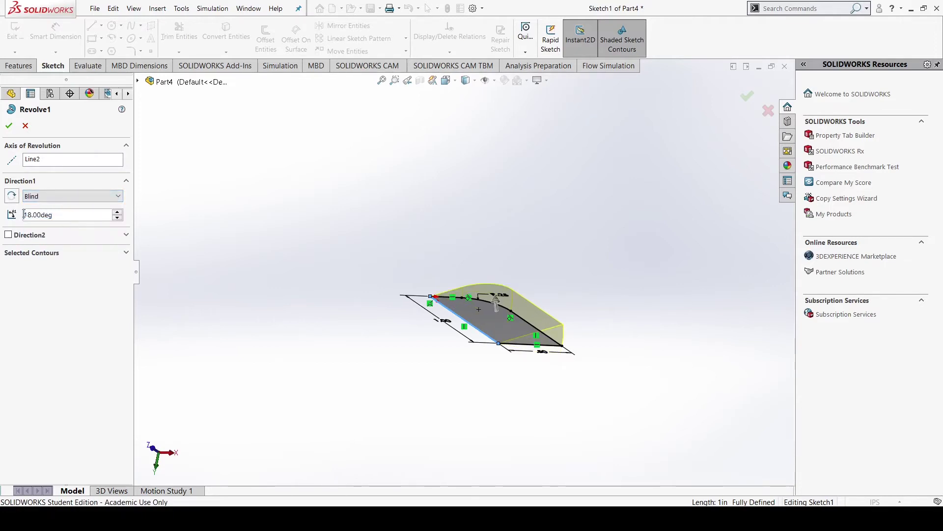
Set the revolve's Direction 1 angle to 180 degrees and accept the feature edit.
left_click_drag(61, 214, 9, 206)
type("1")
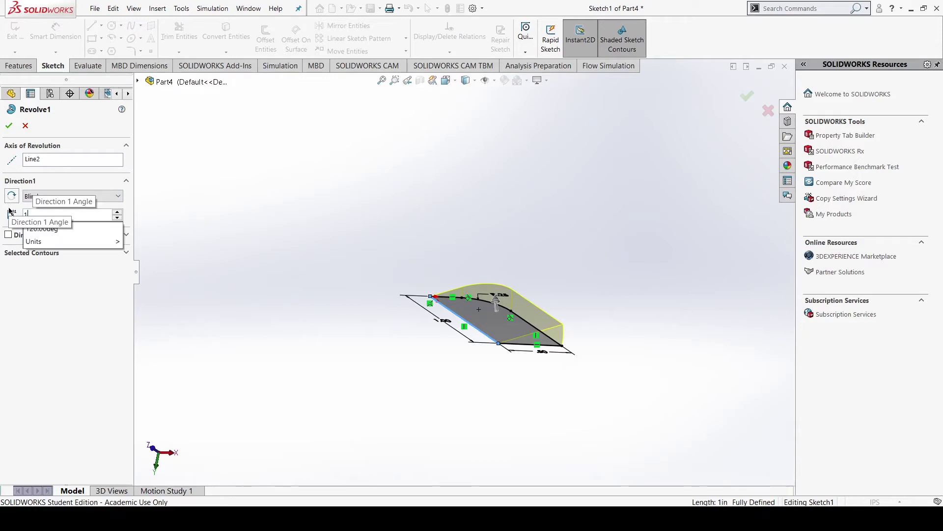
type("80")
key("Return")
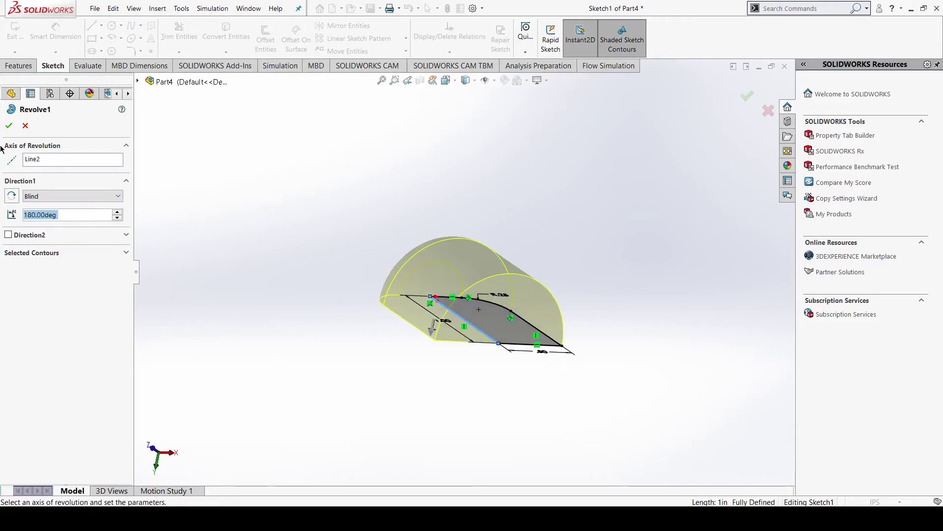
left_click(9, 125)
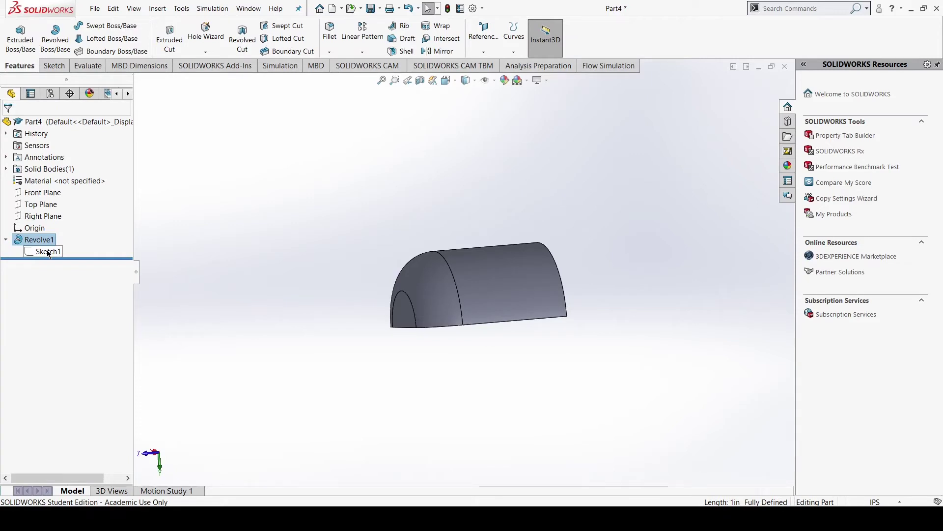
Edit the sketch absorbed in the revolve, set its fillet radius to 0.375 in, and exit the sketch.
middle_click_drag(425, 337, 363, 261)
left_click(219, 217)
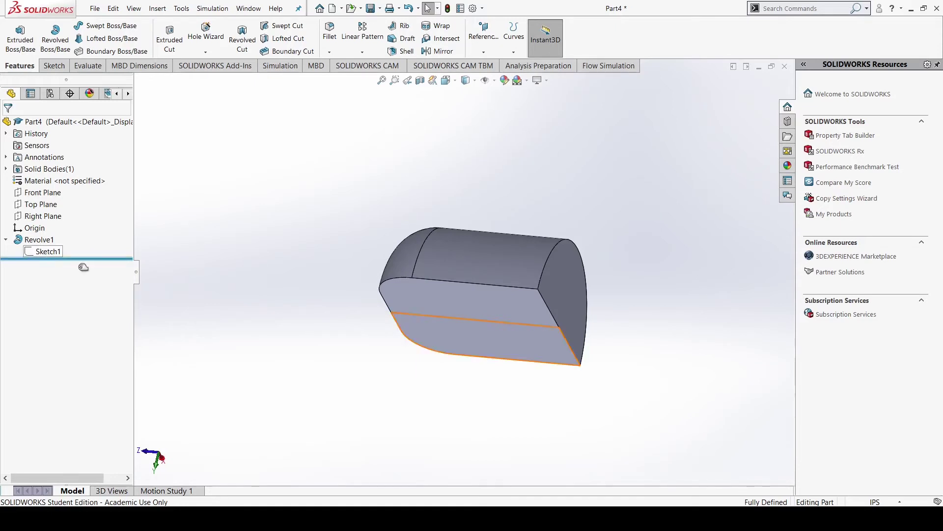
middle_click_drag(275, 285, 292, 286)
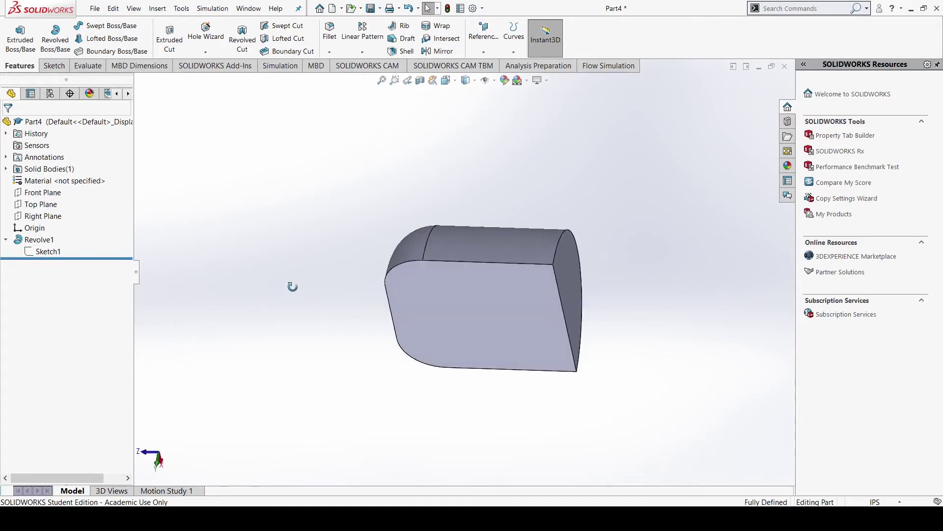
right_click(44, 252)
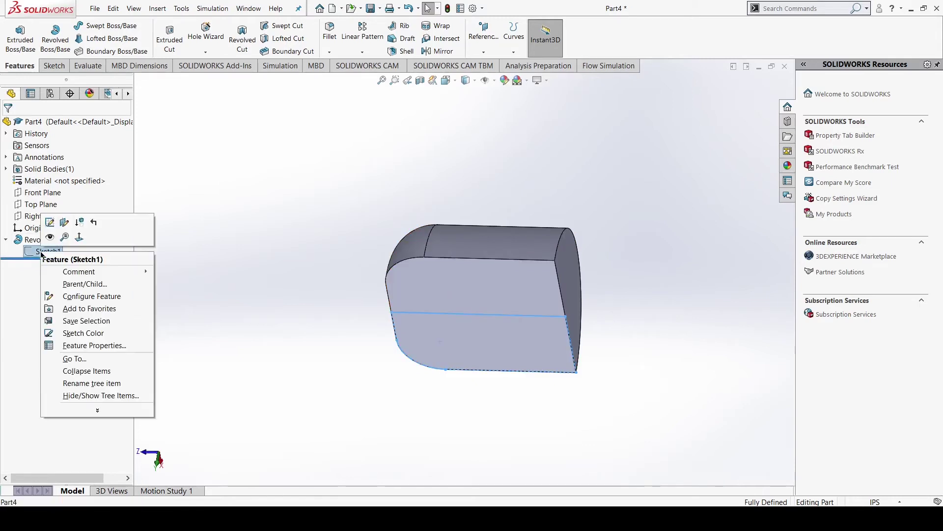
left_click(51, 224)
mouse_move(484, 277)
middle_mouse_down()
mouse_move(493, 271)
mouse_move(482, 316)
mouse_move(499, 353)
mouse_move(552, 311)
mouse_move(613, 351)
mouse_move(585, 369)
middle_mouse_up()
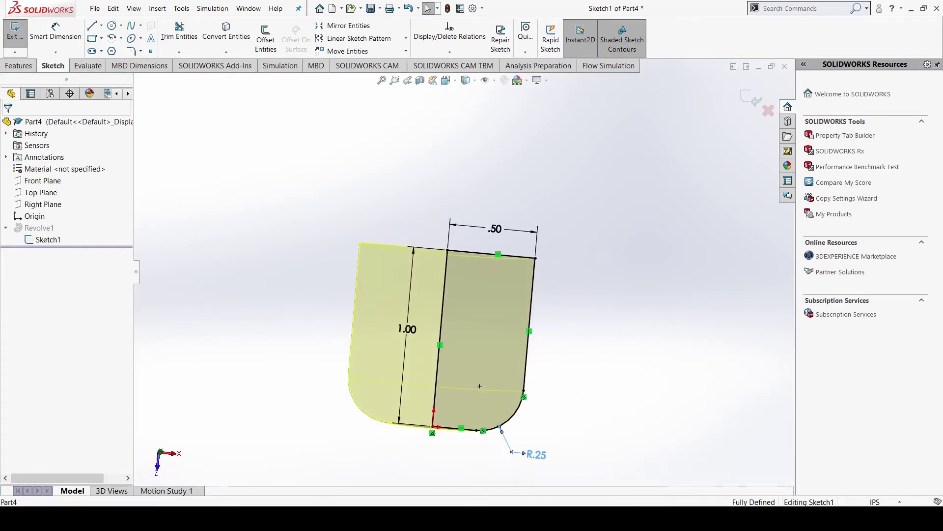
double_click(536, 454)
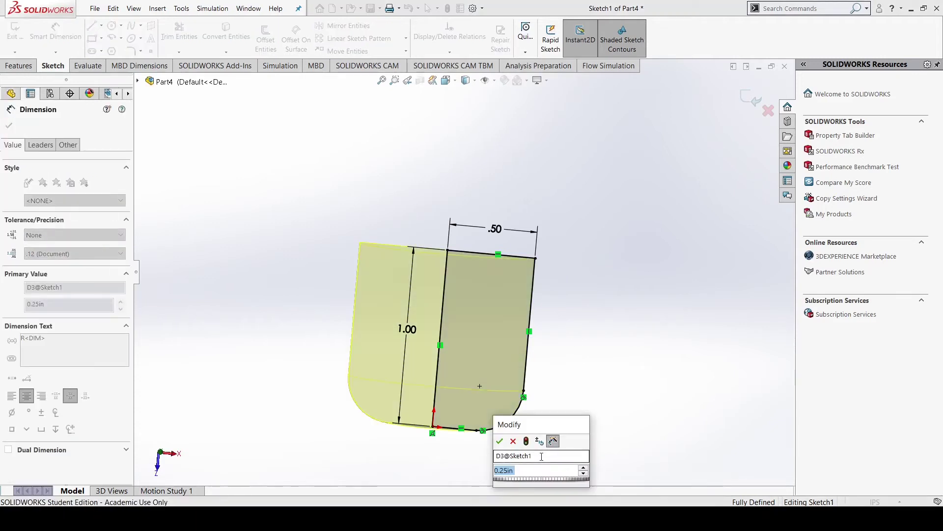
type("0.375")
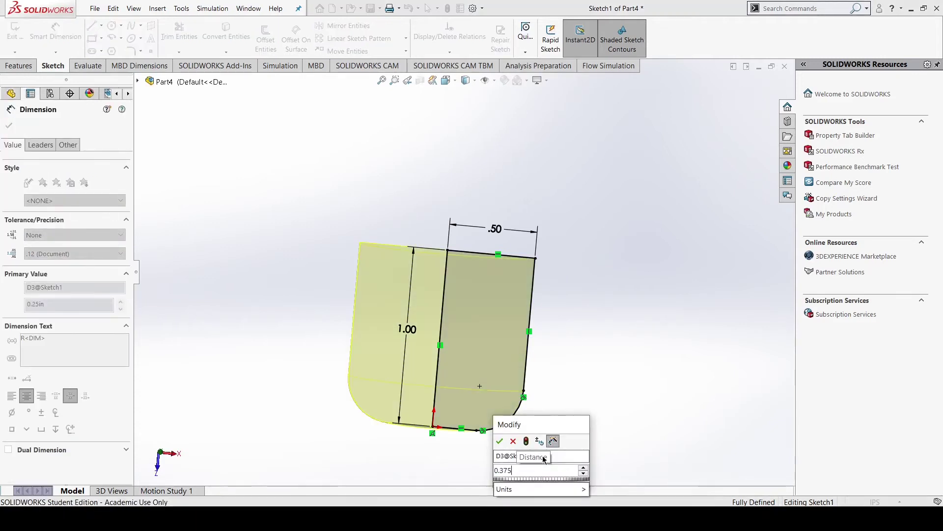
key("Return")
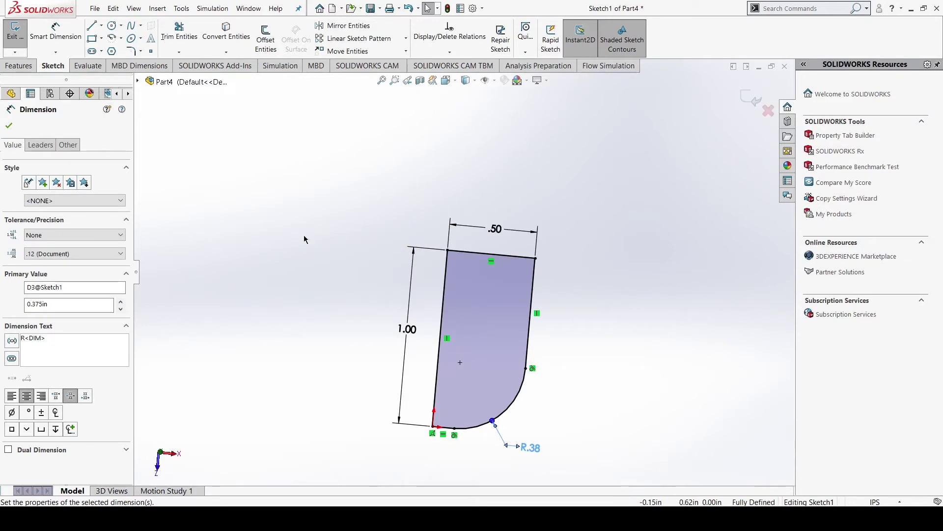
left_click(3, 127)
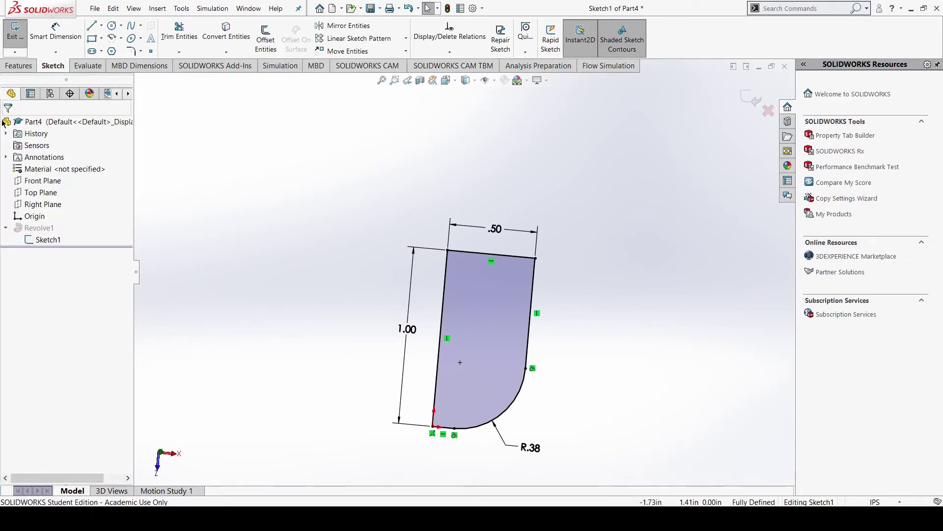
left_click(16, 32)
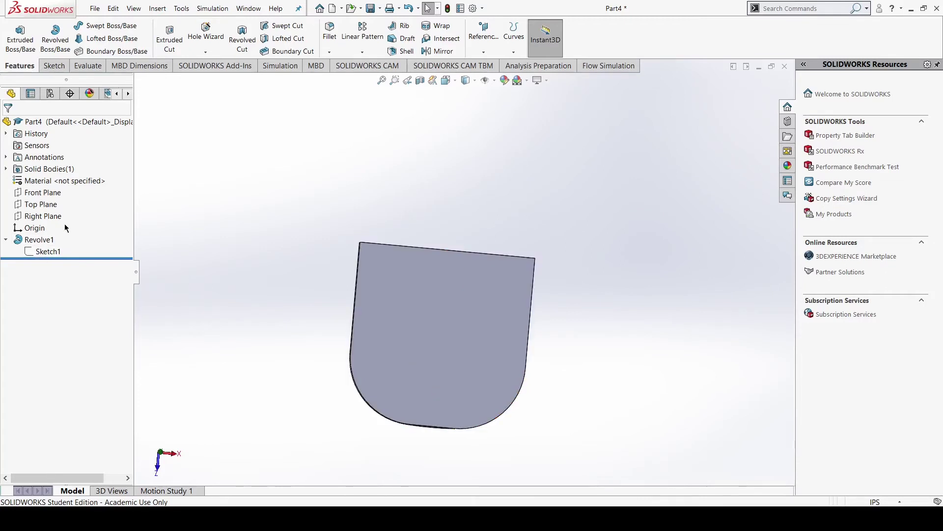
Edit the revolve feature to replace its axis of revolution with the sketch's short straight edge at the origin.
middle_click_drag(432, 353, 469, 357)
left_click(402, 364)
left_click(598, 396)
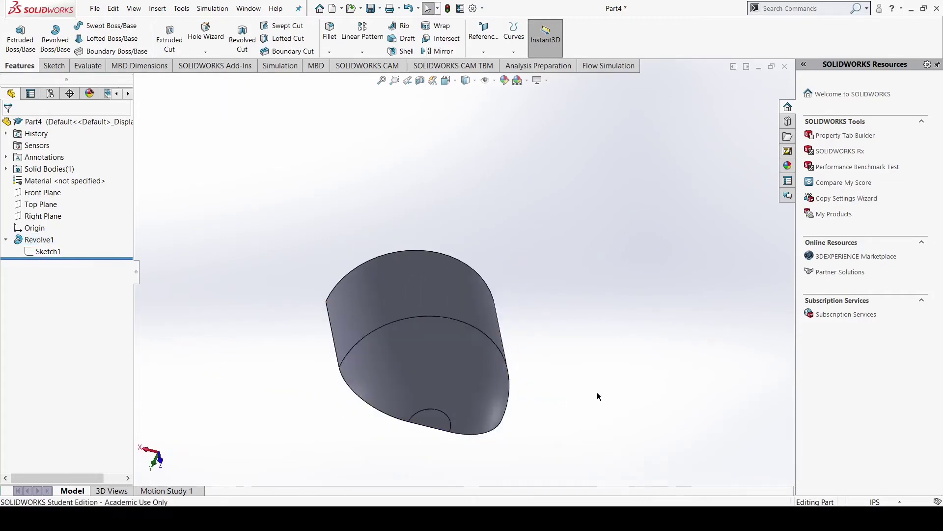
middle_click_drag(498, 264, 190, 281)
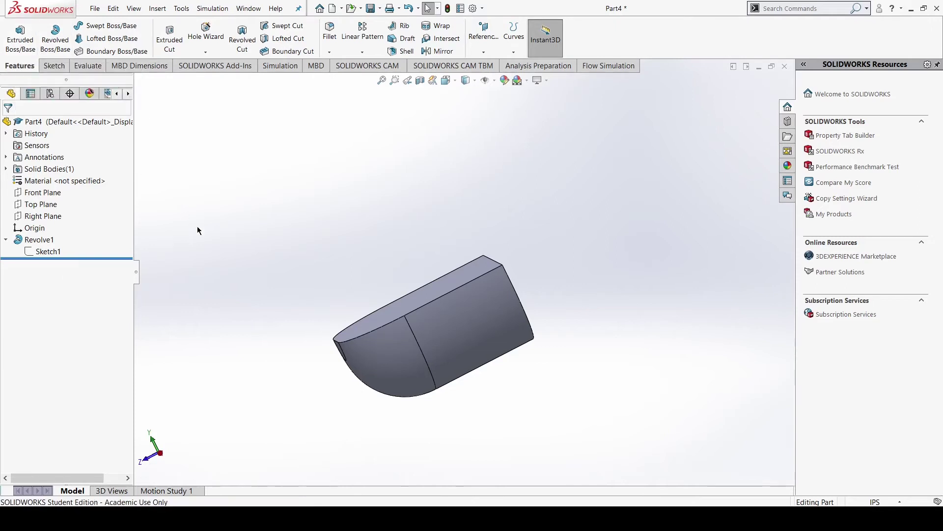
key("ctrl+7")
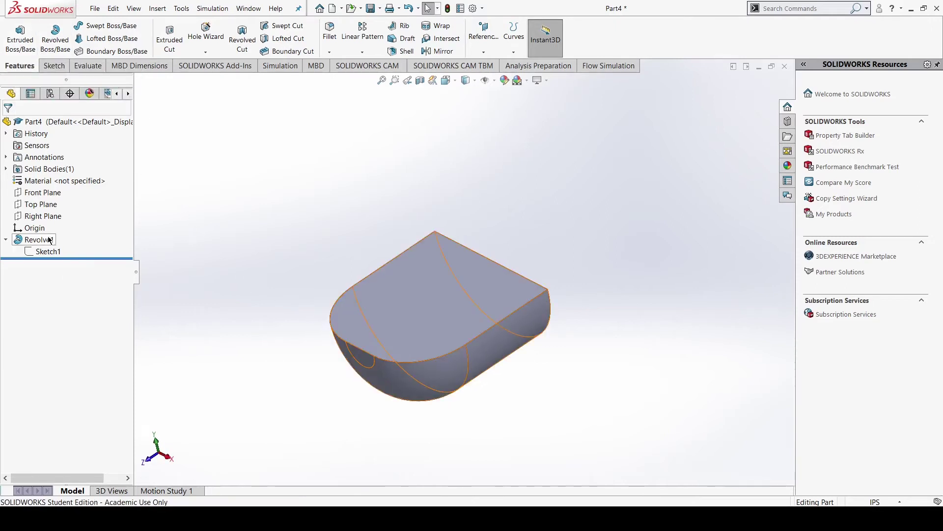
right_click(44, 241)
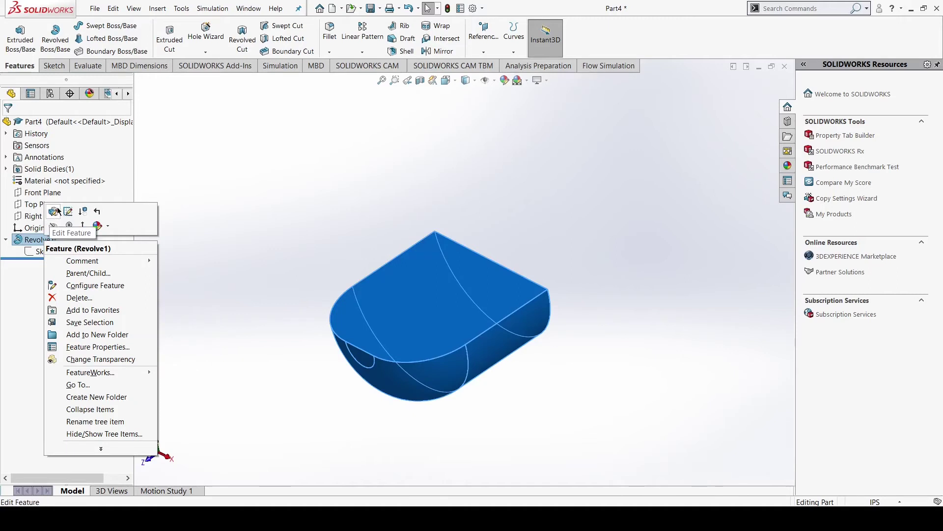
left_click(68, 212)
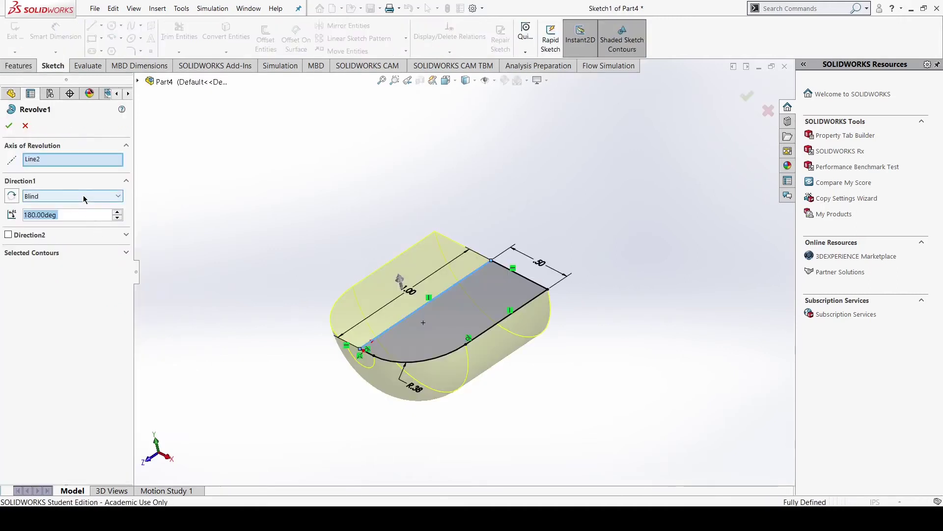
left_click(52, 158)
right_click(46, 159)
left_click(69, 177)
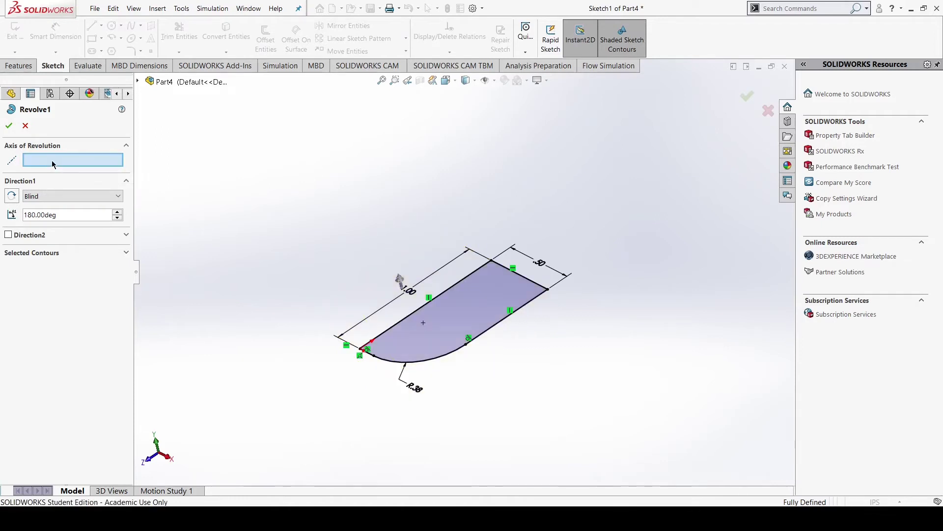
left_click(368, 351)
left_click(9, 126)
Examine the half-revolved solid around its new axis, including the curved recess at its centre.
middle_click_drag(320, 412, 459, 193)
middle_click_drag(505, 257, 447, 337)
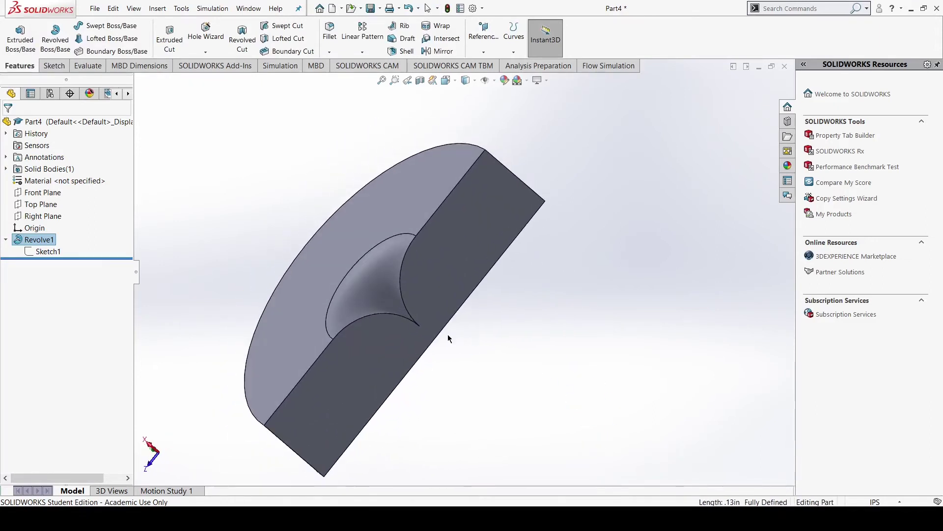
middle_click_drag(312, 286, 289, 347)
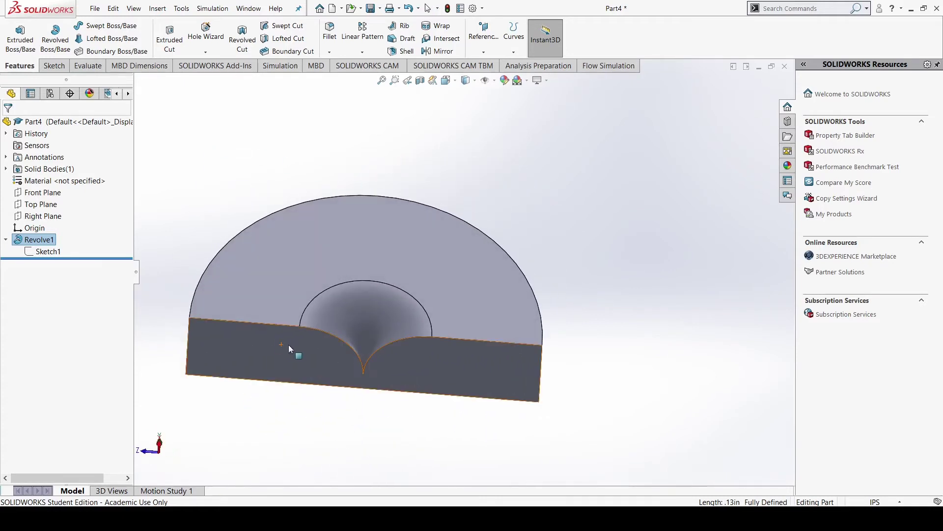
left_click(282, 162)
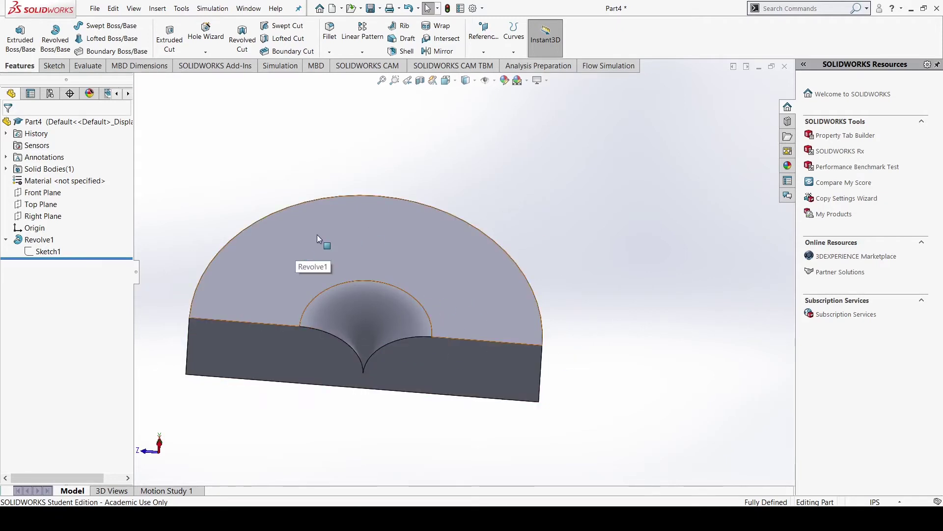
middle_click_drag(216, 215, 145, 201)
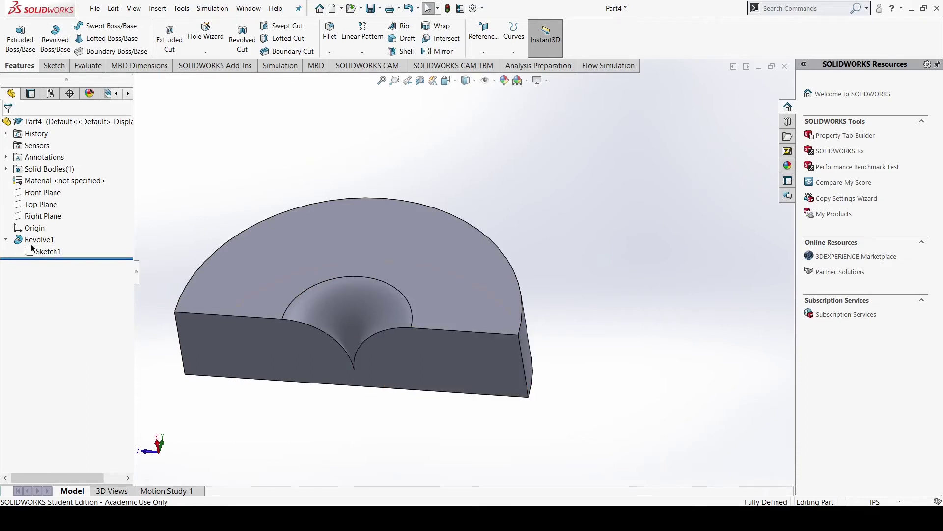
middle_click_drag(290, 207, 284, 291)
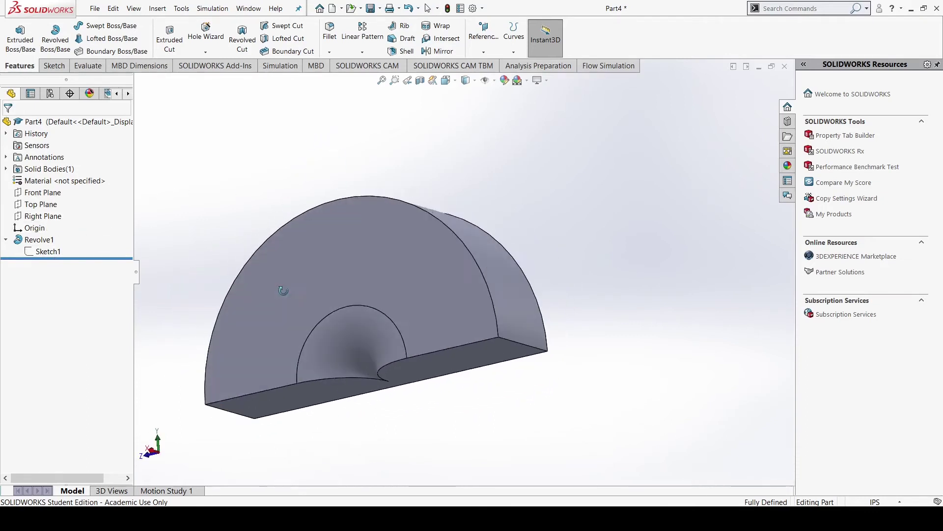
Delete the revolve feature from the part while keeping its absorbed sketch for reuse.
right_click(22, 242)
left_click(54, 299)
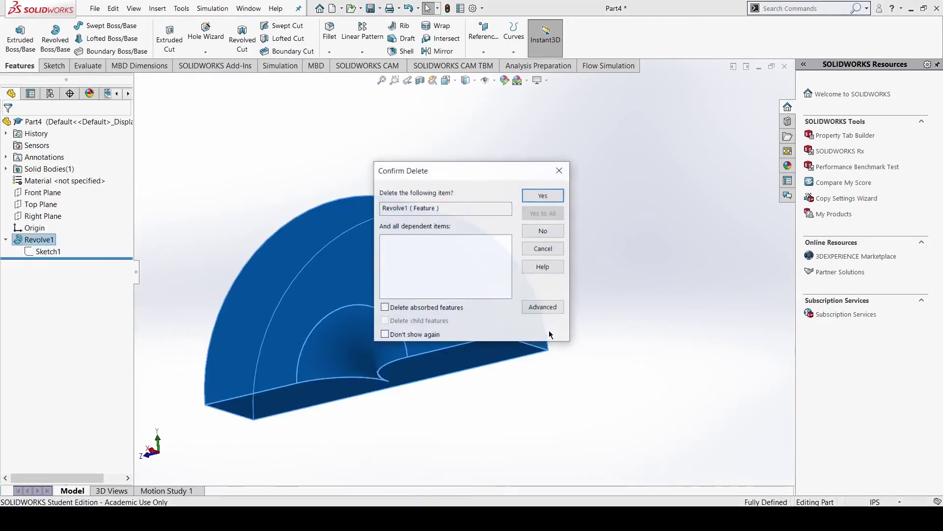
left_click(542, 197)
mouse_move(390, 330)
middle_mouse_down()
mouse_move(471, 301)
mouse_move(423, 257)
mouse_move(381, 372)
mouse_move(455, 302)
mouse_move(511, 330)
mouse_move(515, 267)
mouse_move(432, 381)
mouse_move(506, 371)
mouse_move(507, 384)
middle_mouse_up()
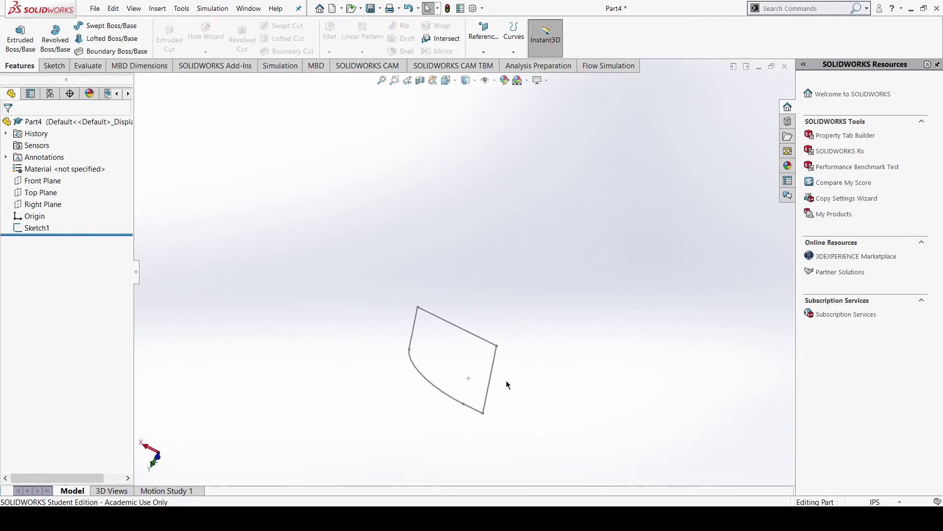
left_click(99, 33)
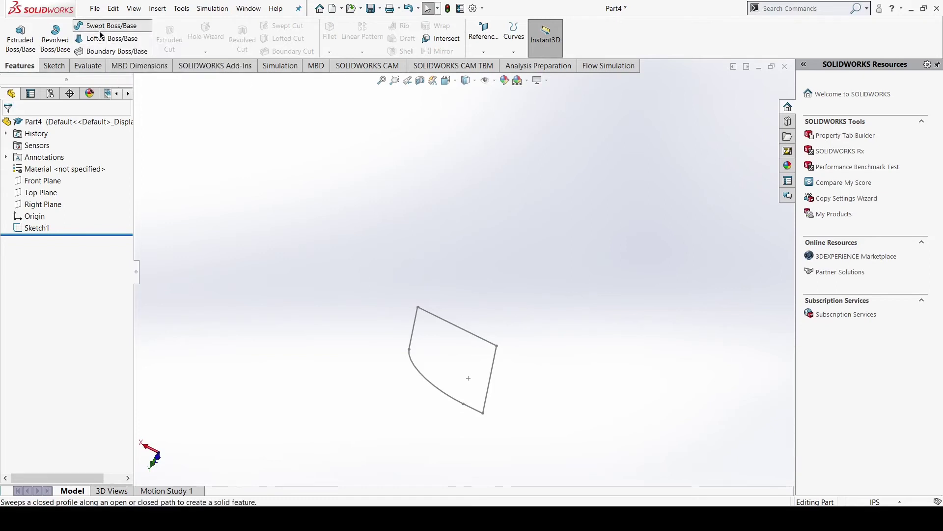
Try the existing closed sketch as the profile of a Swept Boss/Base, and cancel the command.
left_click(417, 329)
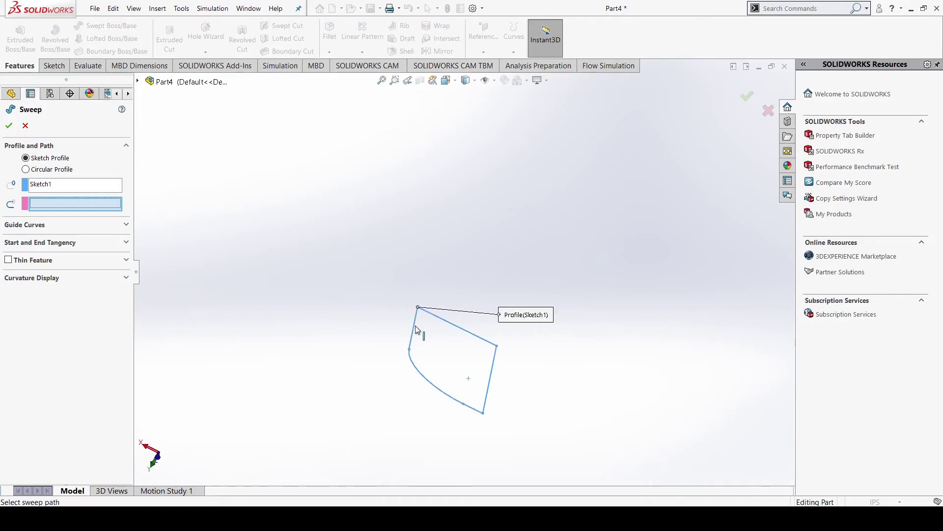
left_click(25, 125)
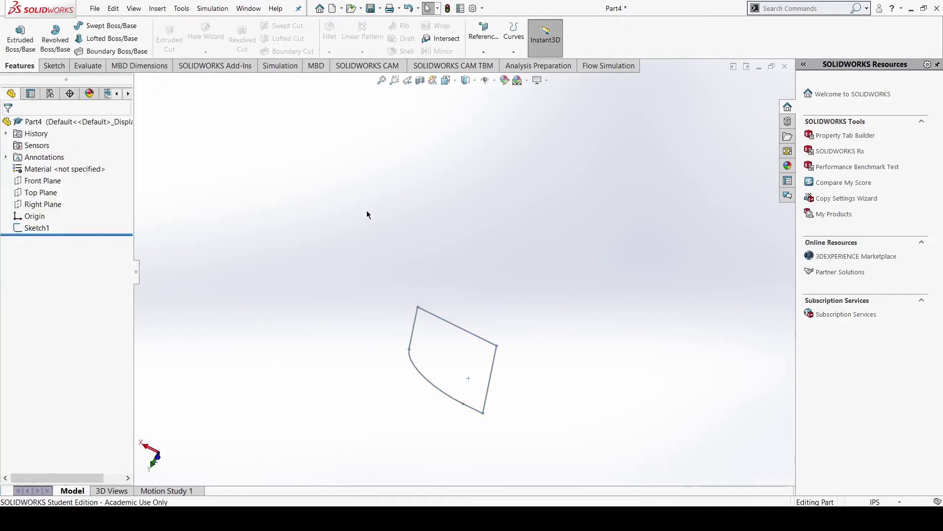
Start a new sketch on the Front Plane, perpendicular to the existing filleted profile sketch.
left_click(54, 66)
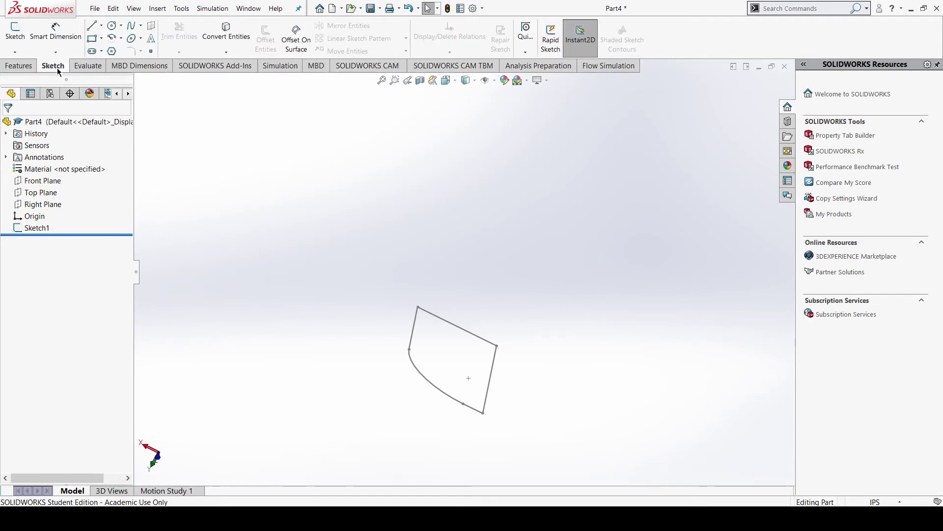
left_click(14, 37)
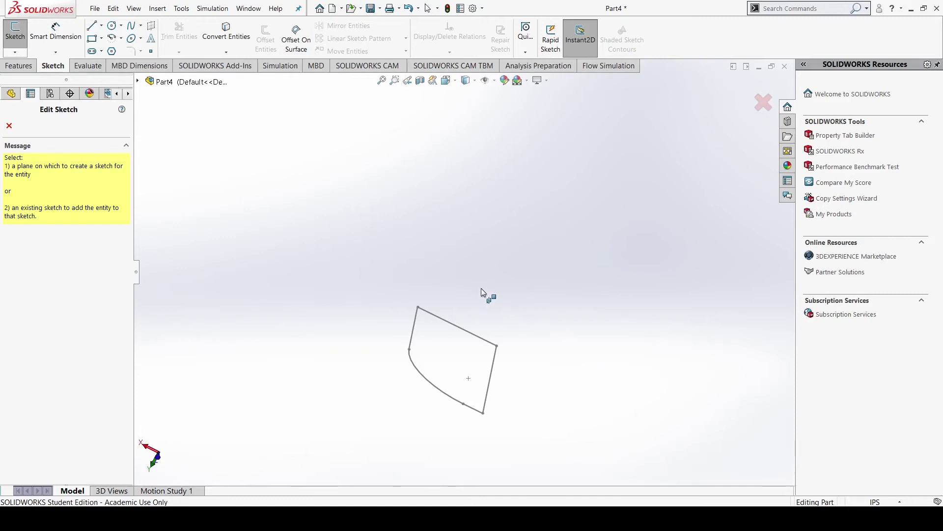
middle_click_drag(429, 310, 366, 271)
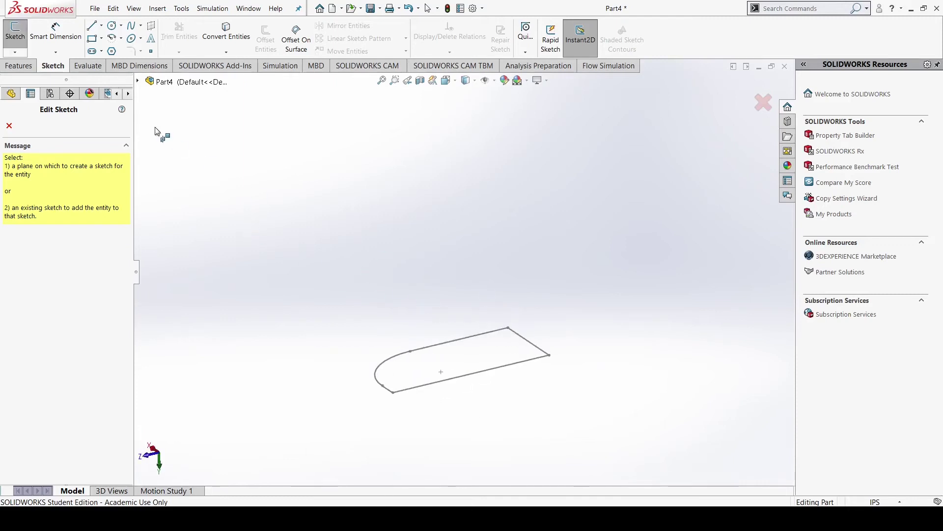
left_click(138, 81)
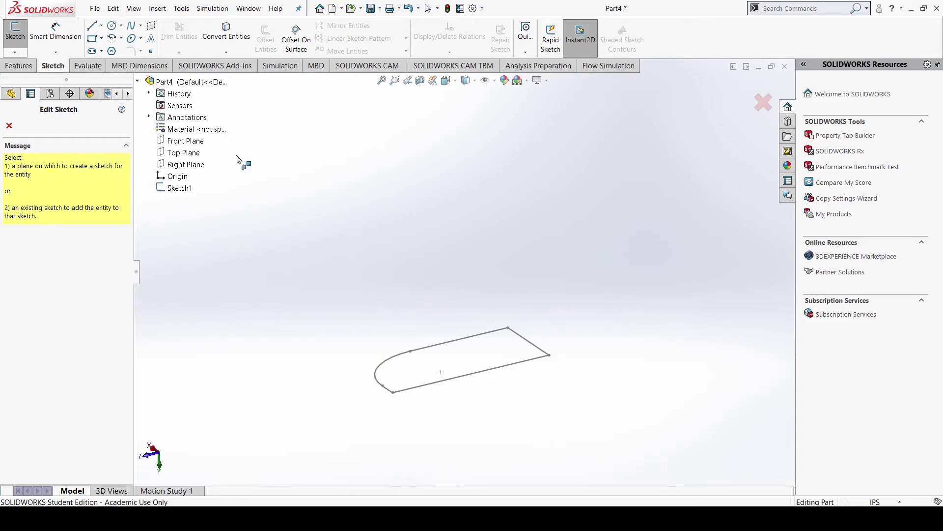
mouse_move(215, 189)
middle_mouse_down()
mouse_move(411, 226)
mouse_move(419, 238)
mouse_move(354, 284)
mouse_move(262, 294)
middle_mouse_up()
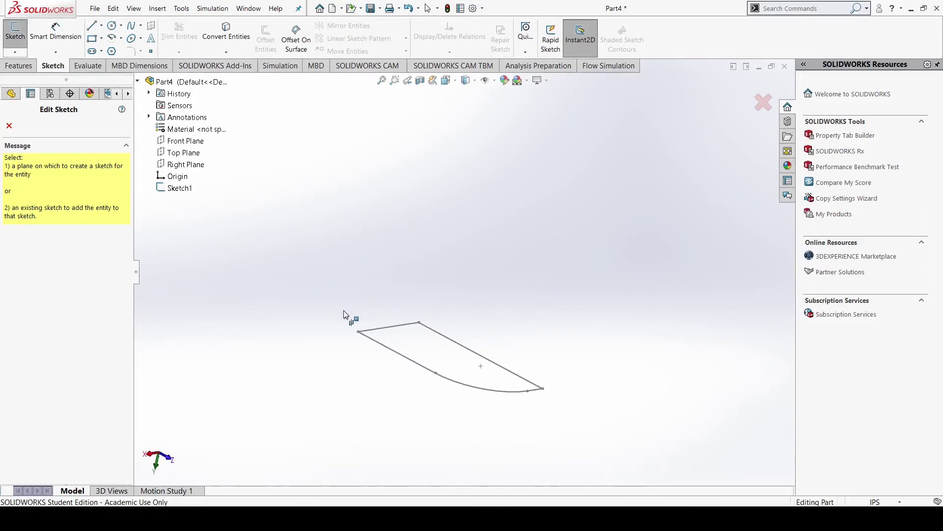
mouse_move(392, 344)
middle_mouse_down()
mouse_move(411, 337)
mouse_move(287, 331)
mouse_move(254, 349)
mouse_move(287, 367)
mouse_move(466, 388)
mouse_move(390, 371)
mouse_move(304, 449)
middle_mouse_up()
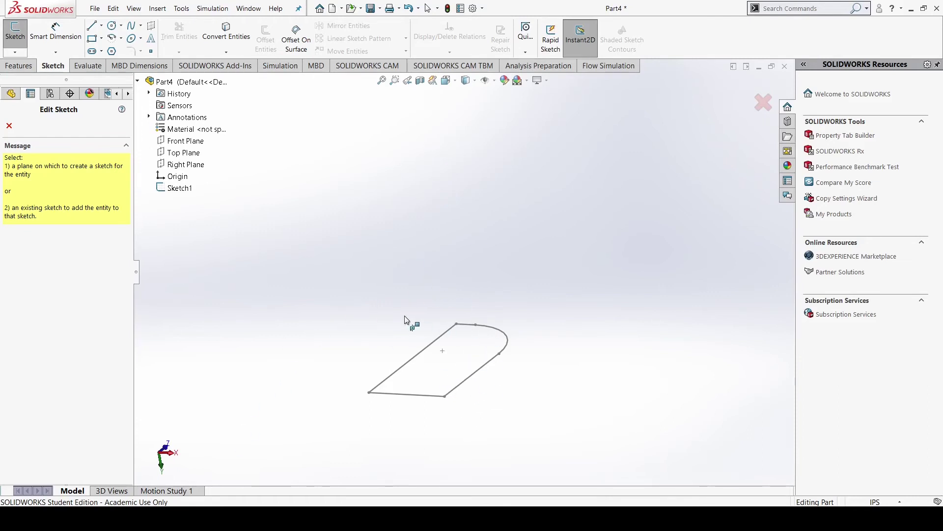
left_click(190, 144)
Orient the view normal to the new sketch on the Front Plane, with room above the origin.
mouse_move(457, 324)
middle_mouse_down()
mouse_move(437, 319)
mouse_move(355, 345)
mouse_move(237, 414)
mouse_move(269, 449)
mouse_move(306, 439)
middle_mouse_up()
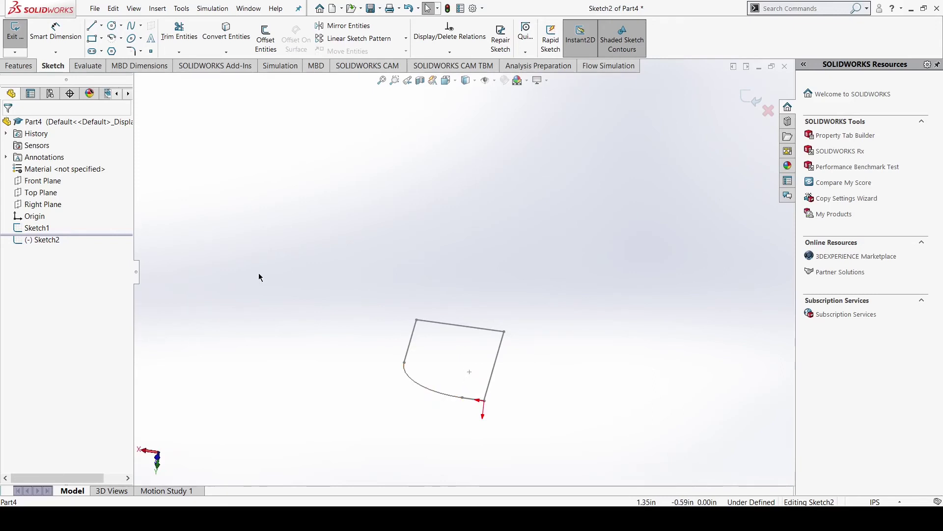
mouse_move(492, 371)
middle_mouse_down()
mouse_move(415, 339)
mouse_move(368, 360)
mouse_move(474, 333)
mouse_move(472, 348)
mouse_move(456, 339)
middle_mouse_up()
mouse_move(421, 297)
middle_mouse_down()
mouse_move(467, 383)
mouse_move(440, 274)
mouse_move(413, 231)
mouse_move(412, 292)
mouse_move(362, 268)
mouse_move(372, 271)
middle_mouse_up()
middle_click_drag(373, 271, 359, 293)
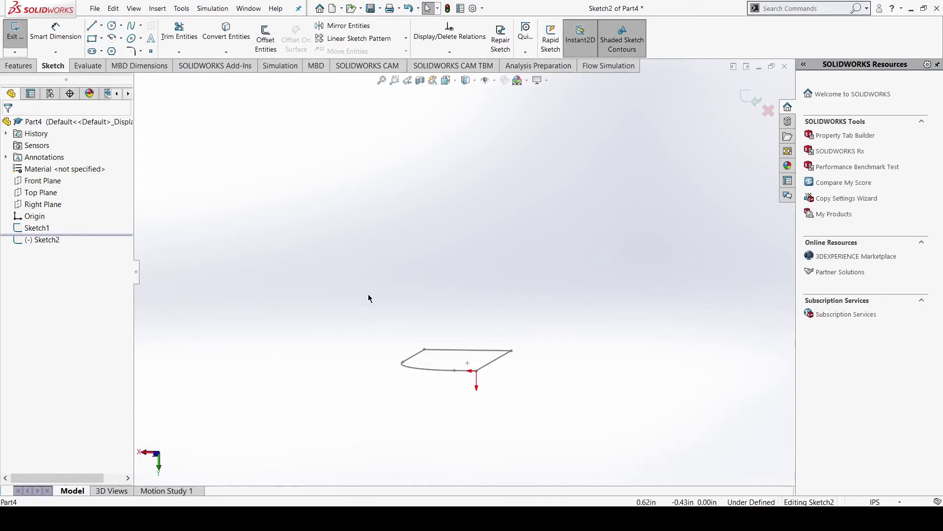
key("space")
mouse_move(382, 308)
middle_mouse_down()
mouse_move(609, 326)
mouse_move(381, 343)
mouse_move(320, 370)
mouse_move(429, 280)
mouse_move(480, 326)
mouse_move(349, 320)
middle_mouse_up()
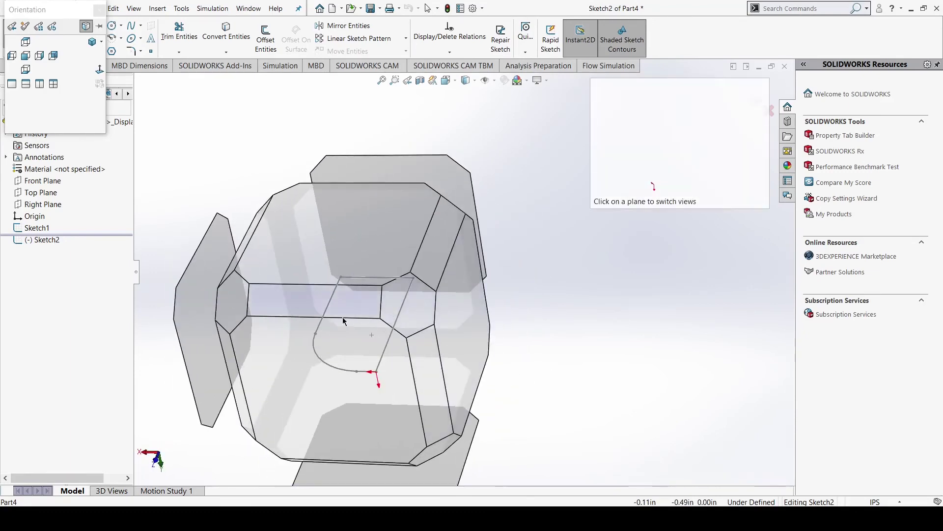
left_click(417, 358)
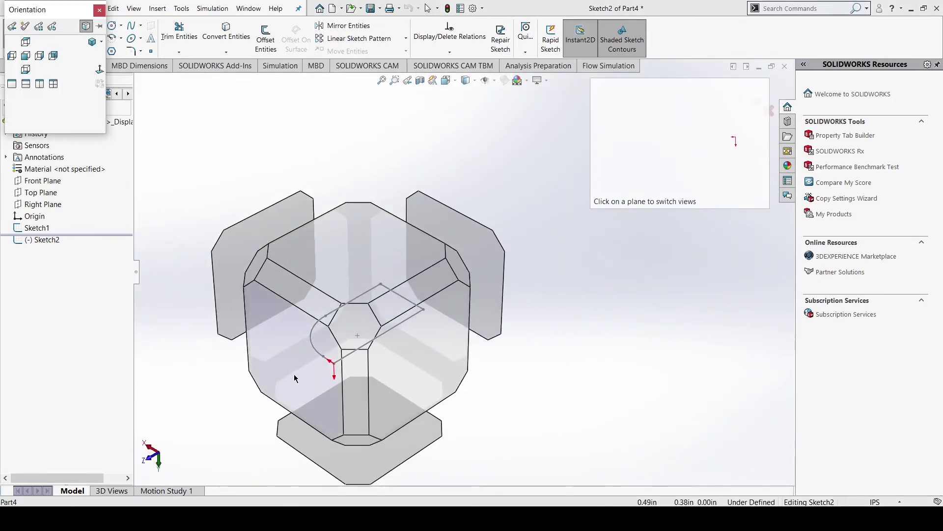
left_click(295, 374)
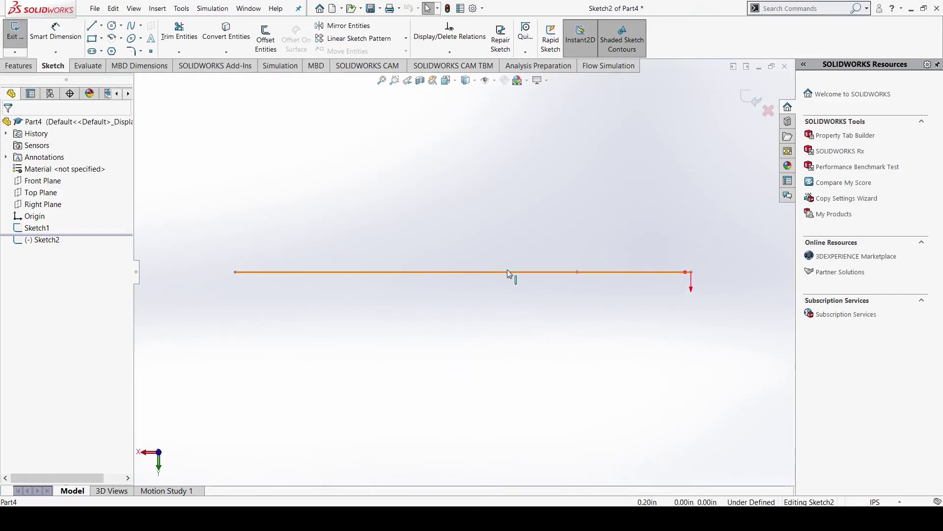
middle_click_drag(604, 248, 280, 284)
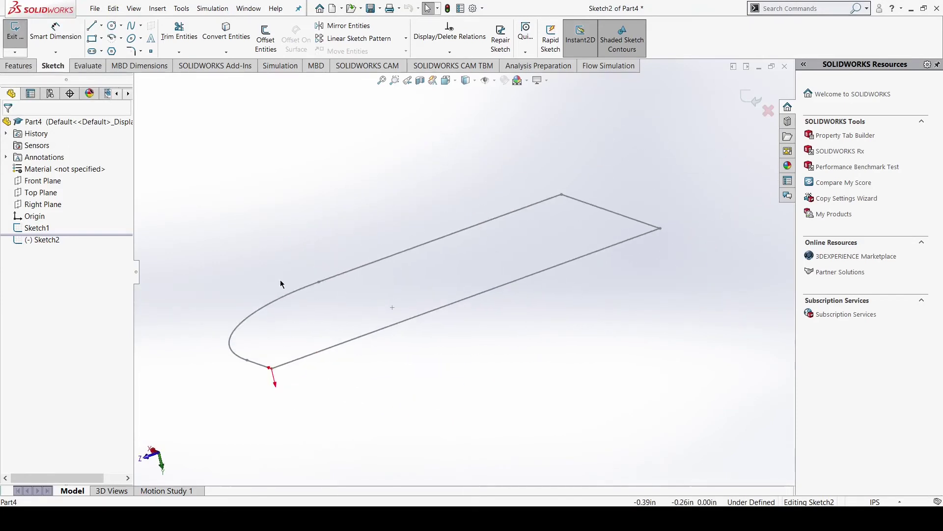
right_click(39, 243)
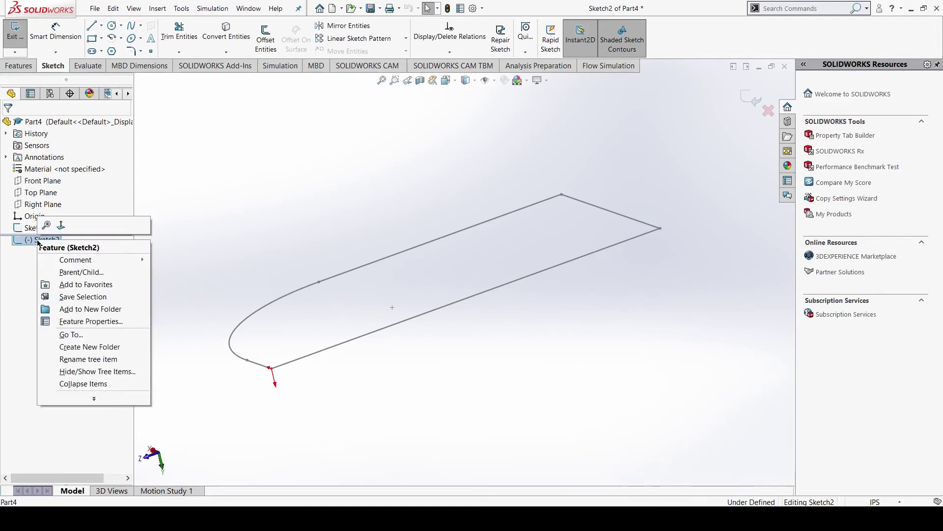
left_click(61, 226)
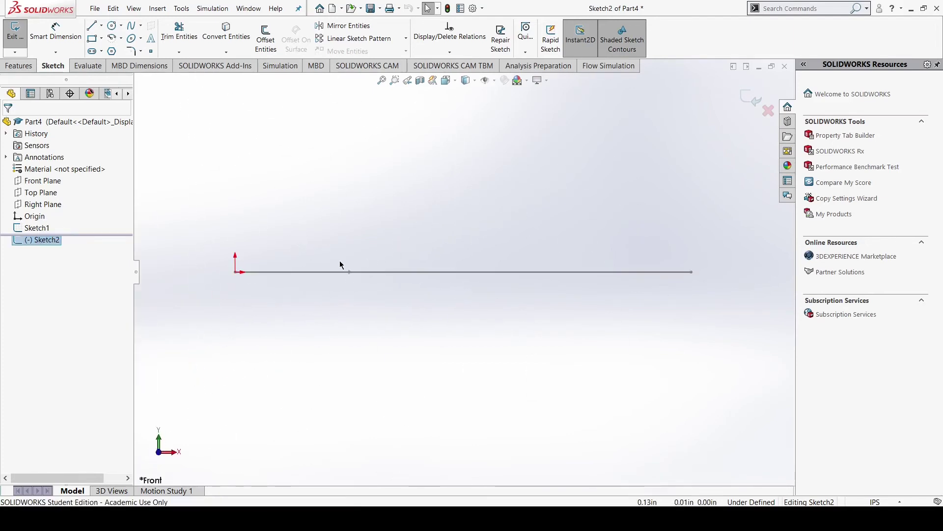
scroll(417, 236, "up", 3)
scroll(419, 231, "down", 2)
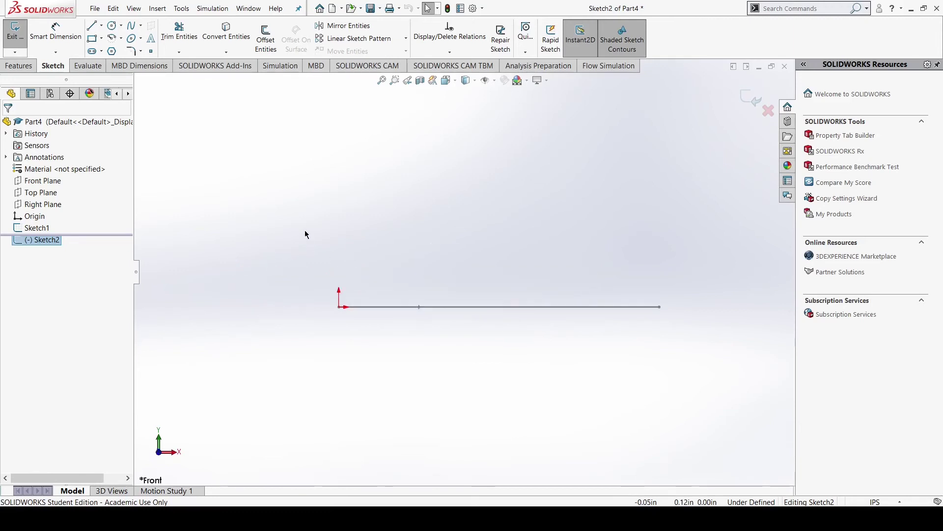
Draw an open six-point spline about 0.63 in long, rising in a wavy curve from the origin.
left_click(129, 26)
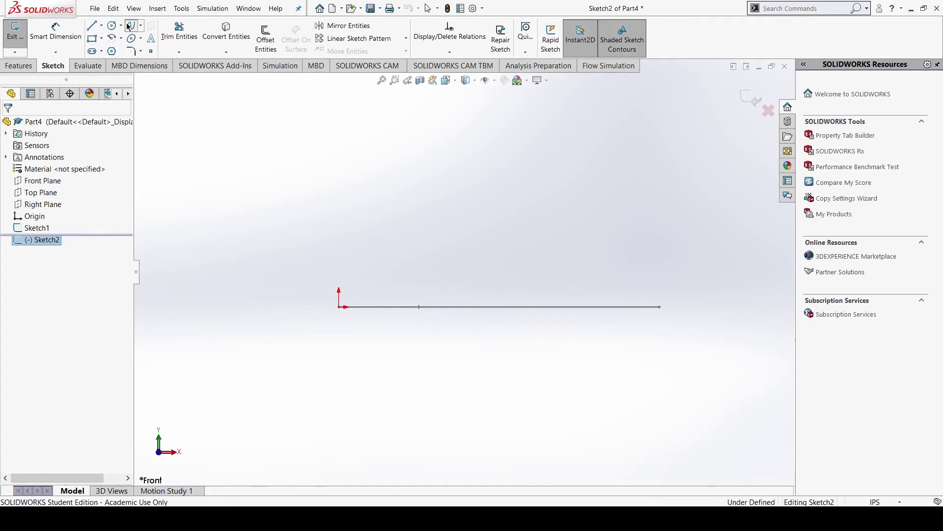
left_click(339, 307)
left_click(361, 193)
left_click(339, 155)
left_click(335, 113)
key("z")
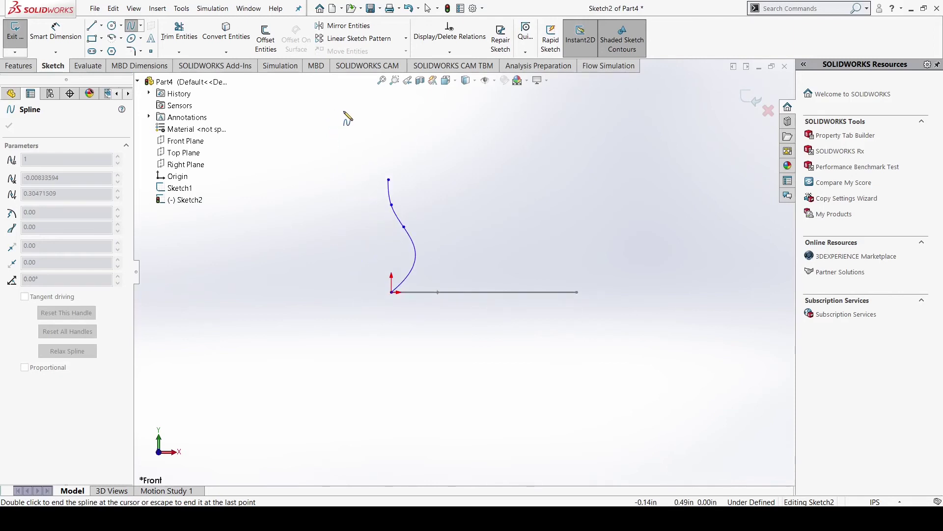
left_click(399, 129)
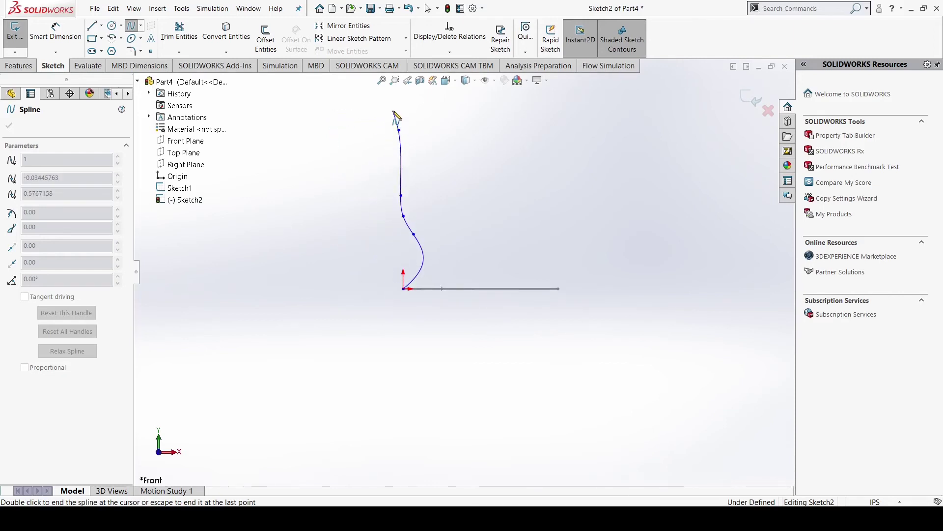
double_click(393, 113)
mouse_move(454, 253)
middle_mouse_down()
mouse_move(442, 288)
mouse_move(474, 305)
mouse_move(460, 249)
middle_mouse_up()
key("Escape")
left_click(433, 249)
left_click_drag(433, 249, 417, 212)
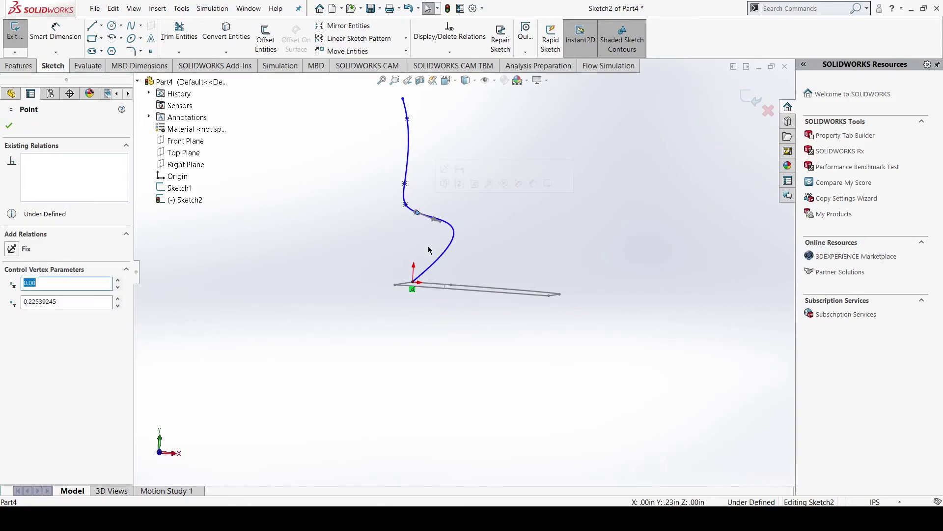
key("ctrl+z")
Reshape the spline so its lower portion rises nearly vertically from the origin, and smooth the bend above by moving an inner spline point.
middle_click_drag(428, 266, 412, 281)
scroll(401, 283, "up", 2)
scroll(390, 283, "down", 4)
left_click(492, 260)
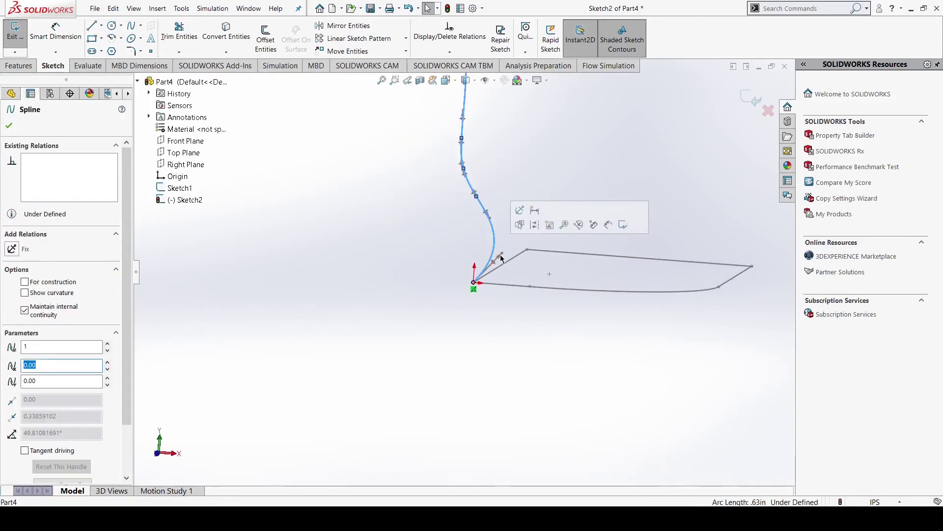
left_click_drag(499, 255, 476, 211)
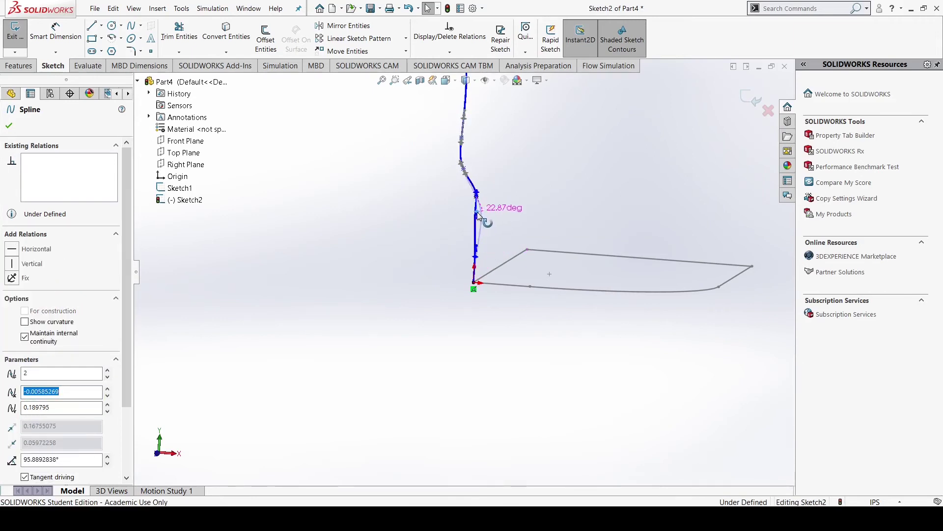
left_click_drag(465, 169, 473, 163)
left_click(531, 181)
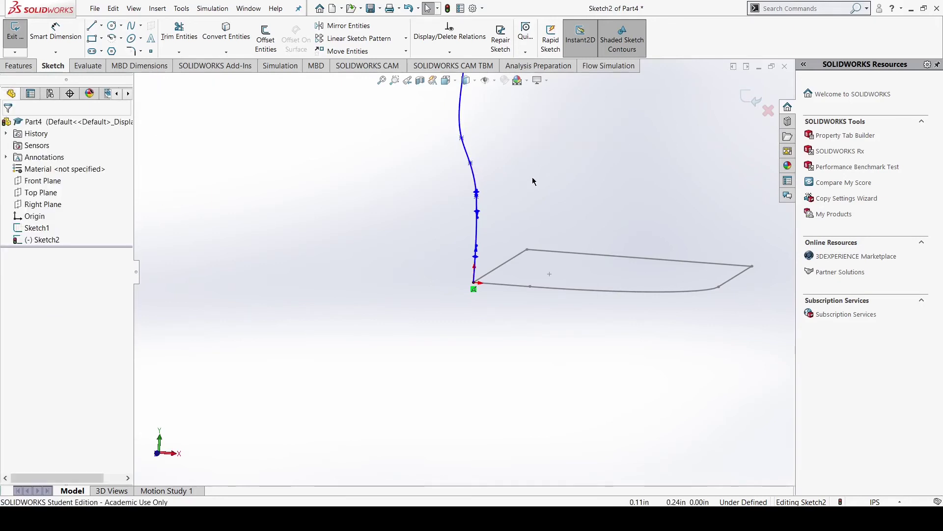
Exit the spline sketch and clear its selection.
mouse_move(539, 210)
middle_mouse_down()
mouse_move(594, 236)
mouse_move(615, 280)
mouse_move(644, 299)
mouse_move(537, 267)
mouse_move(404, 326)
mouse_move(533, 285)
mouse_move(565, 246)
mouse_move(547, 206)
mouse_move(512, 227)
mouse_move(518, 235)
middle_mouse_up()
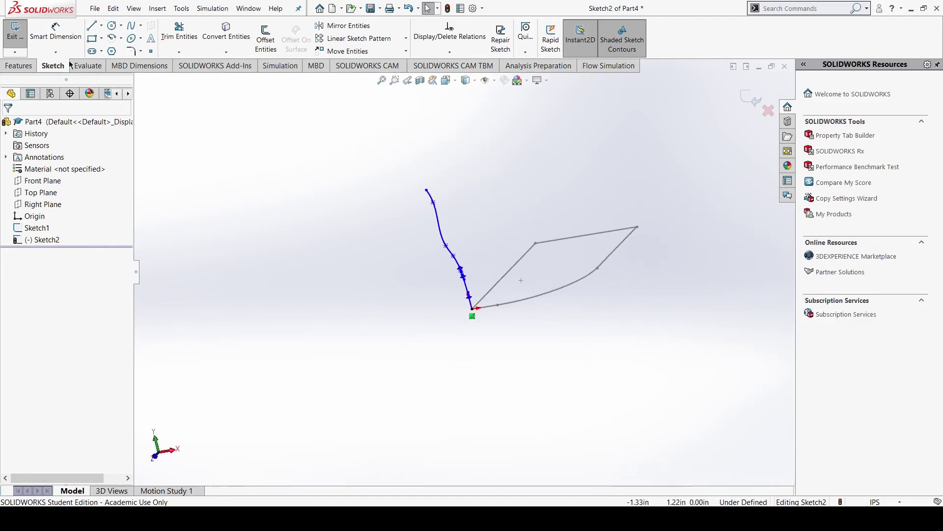
left_click(14, 31)
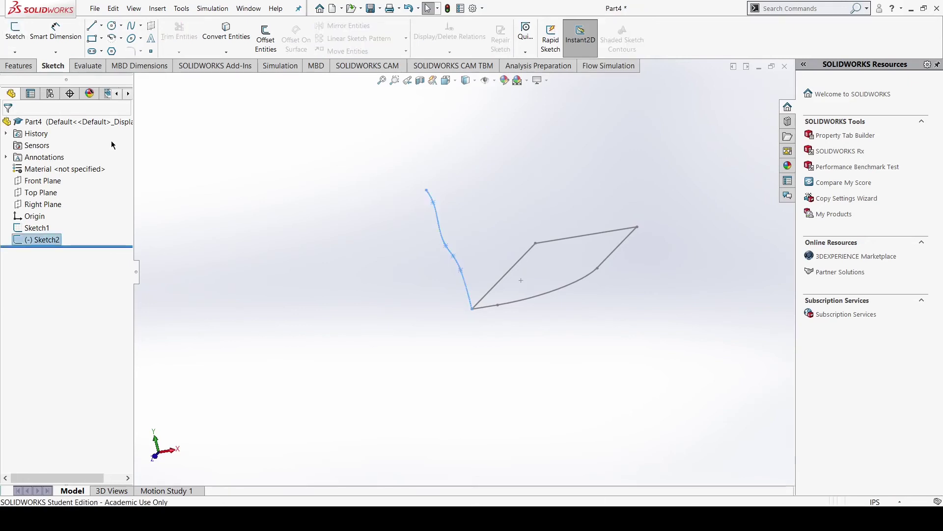
left_click(356, 232)
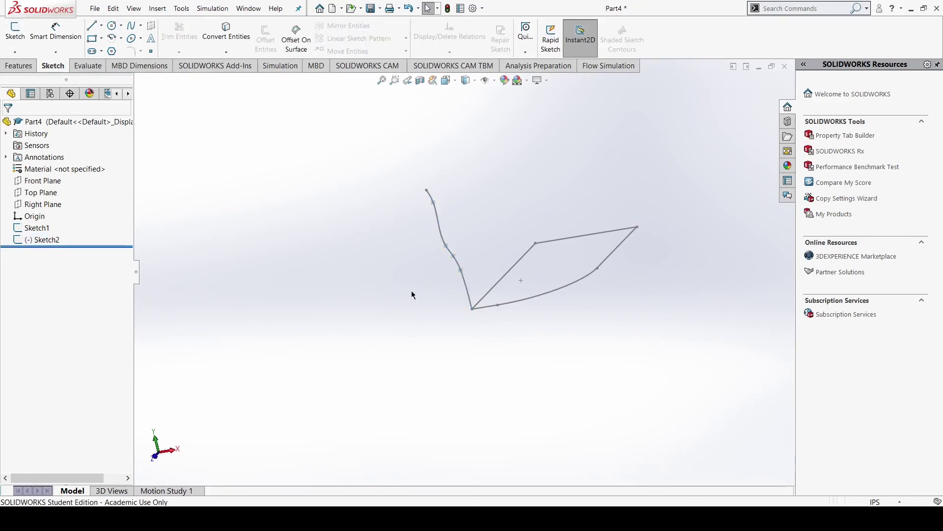
mouse_move(508, 266)
middle_mouse_down()
mouse_move(562, 255)
mouse_move(491, 257)
mouse_move(486, 285)
middle_mouse_up()
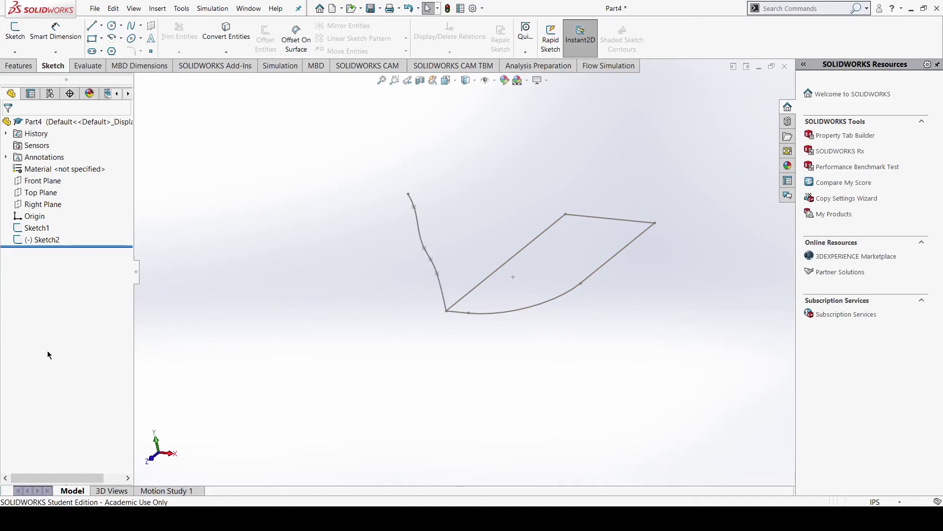
Rename the closed filleted sketch, Sketch1, as Profile.
right_click(30, 235)
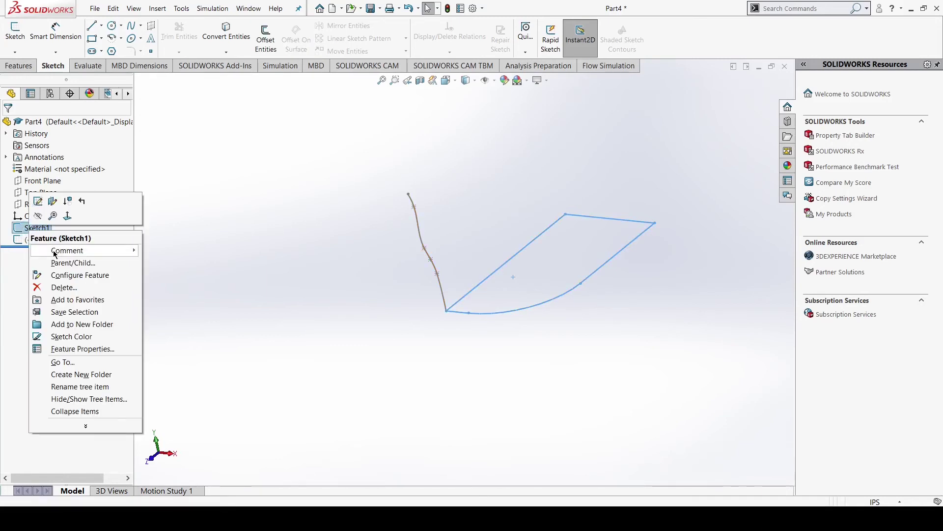
left_click(67, 389)
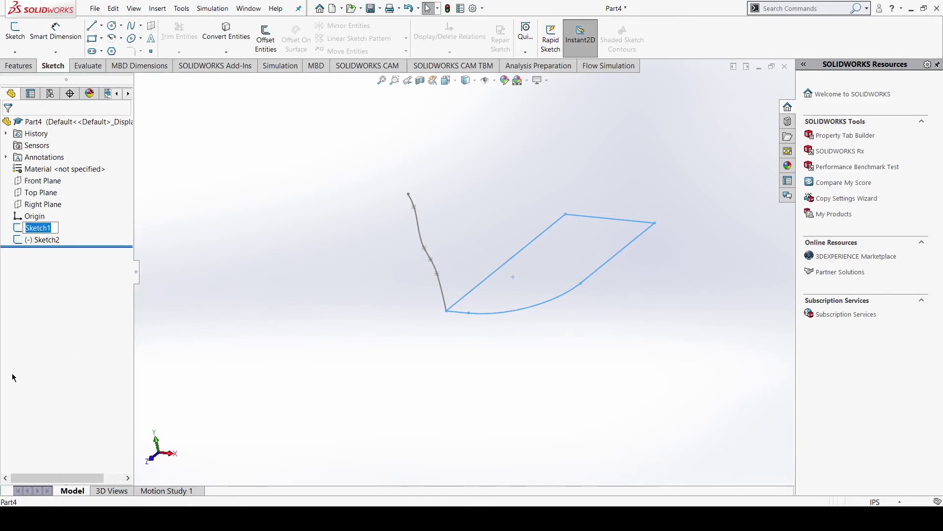
type("Profile")
key("Return")
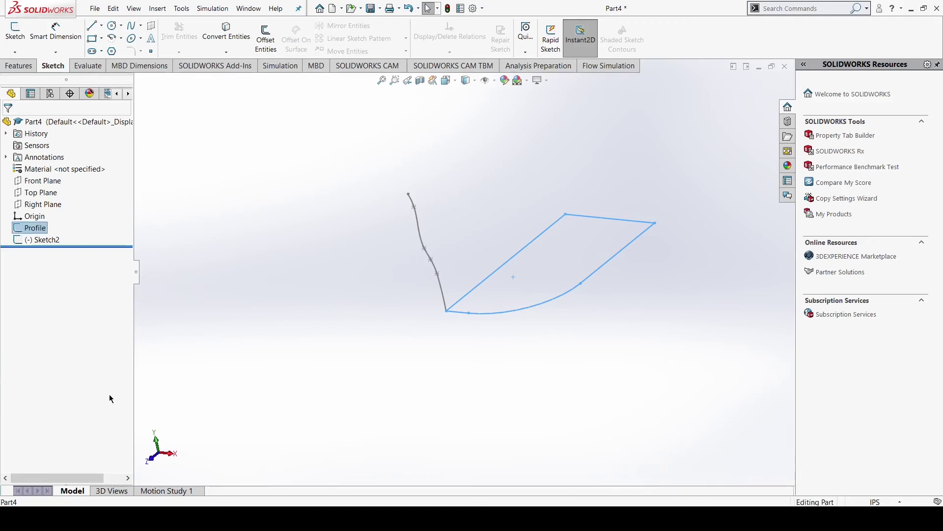
Rename the spline sketch, Sketch2, as Path.
right_click(43, 239)
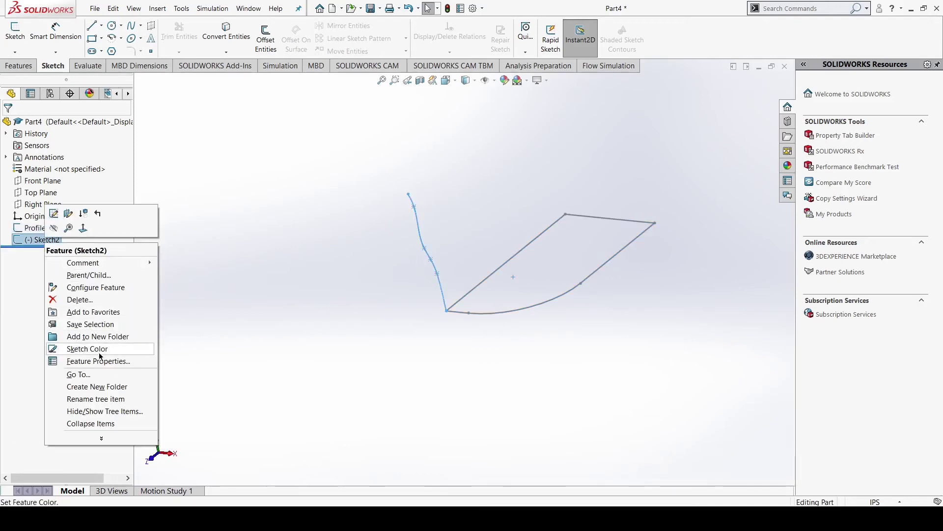
left_click(95, 399)
type("Path")
key("Return")
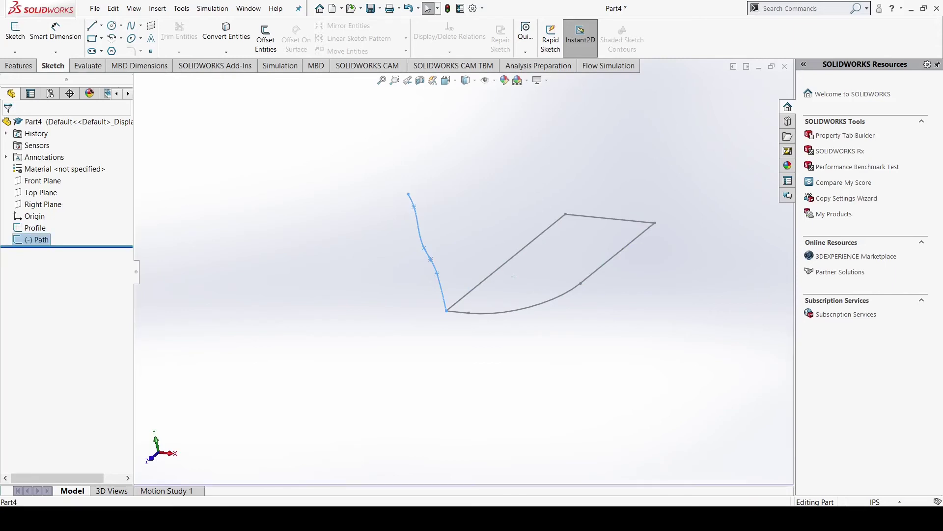
left_click(393, 333)
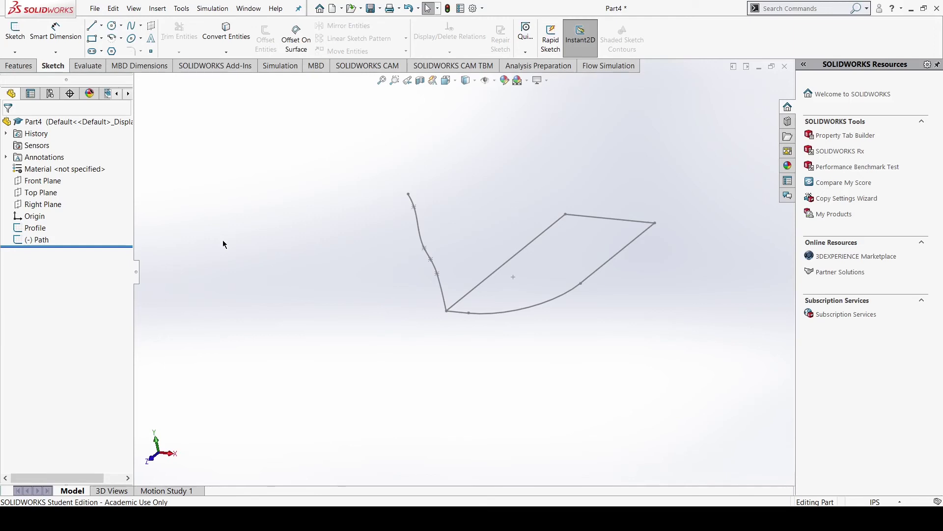
middle_click_drag(228, 272, 256, 260)
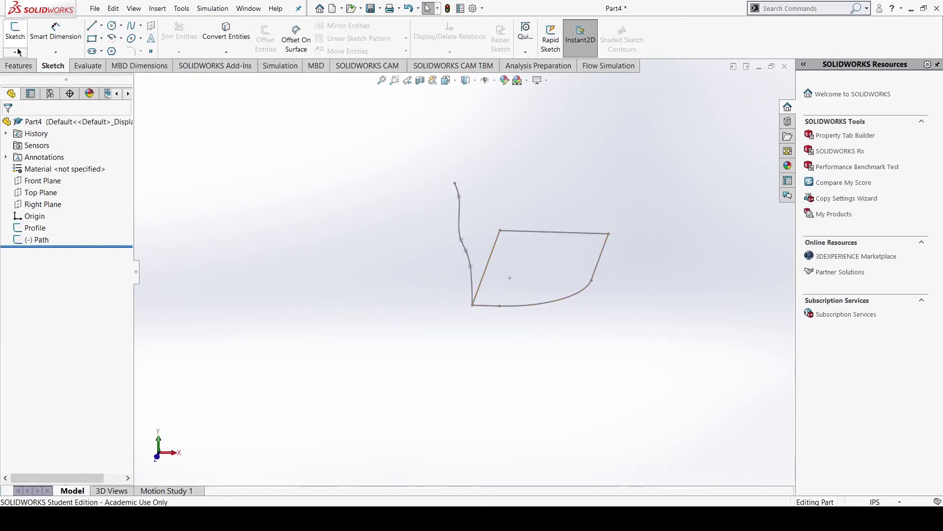
Create a Swept Boss/Base from the Profile sketch along the Path spline and clear the selection.
left_click(5, 69)
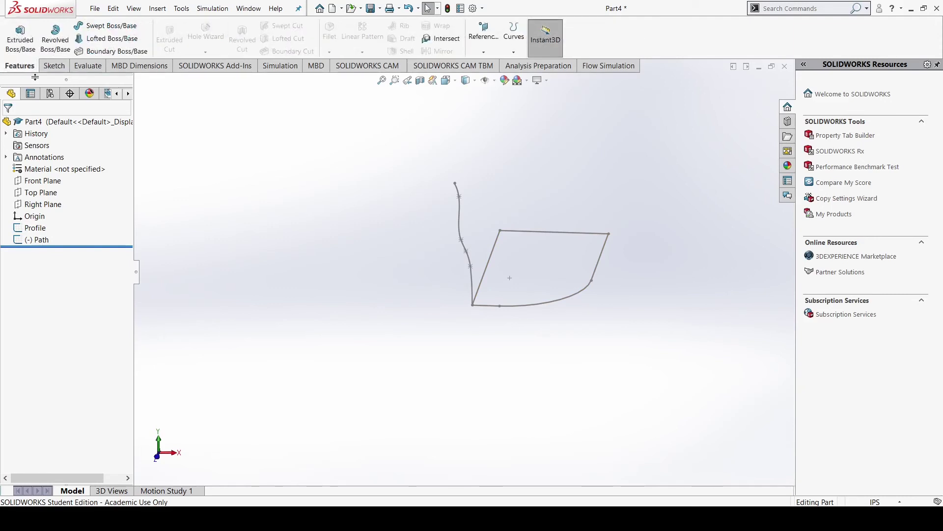
left_click(84, 27)
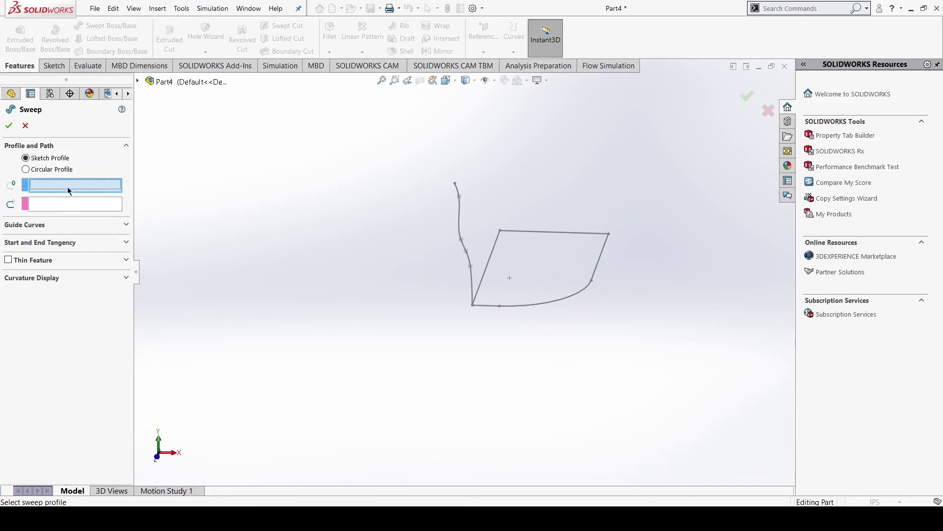
left_click(537, 233)
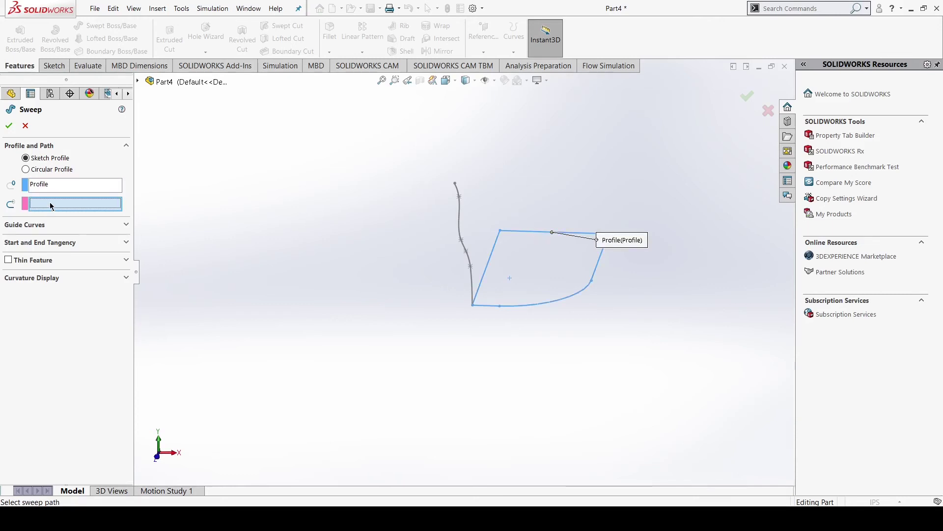
left_click(459, 211)
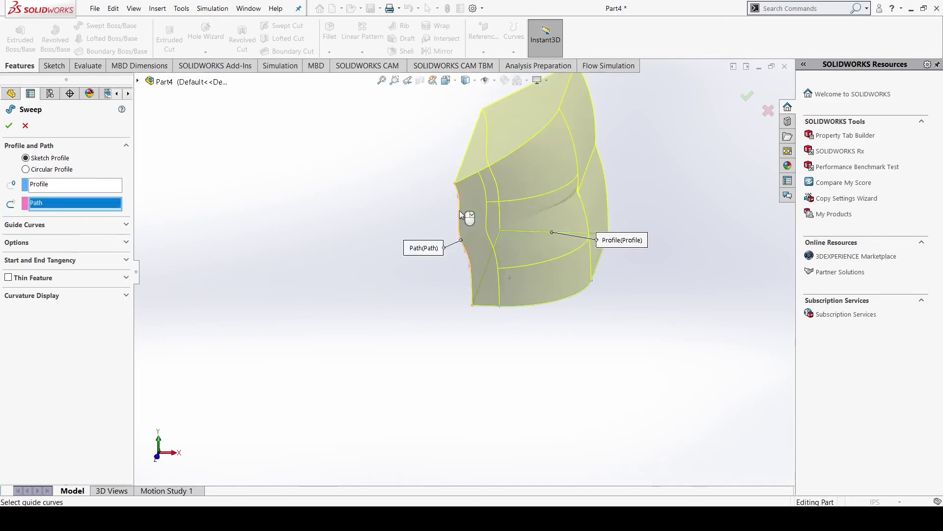
middle_click_drag(479, 214, 609, 252)
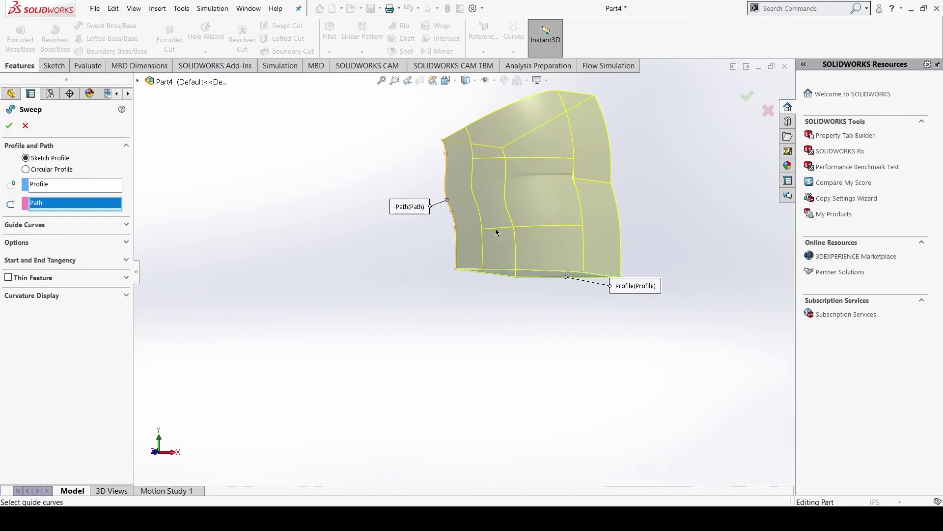
middle_click_drag(416, 212, 396, 236)
left_click(8, 126)
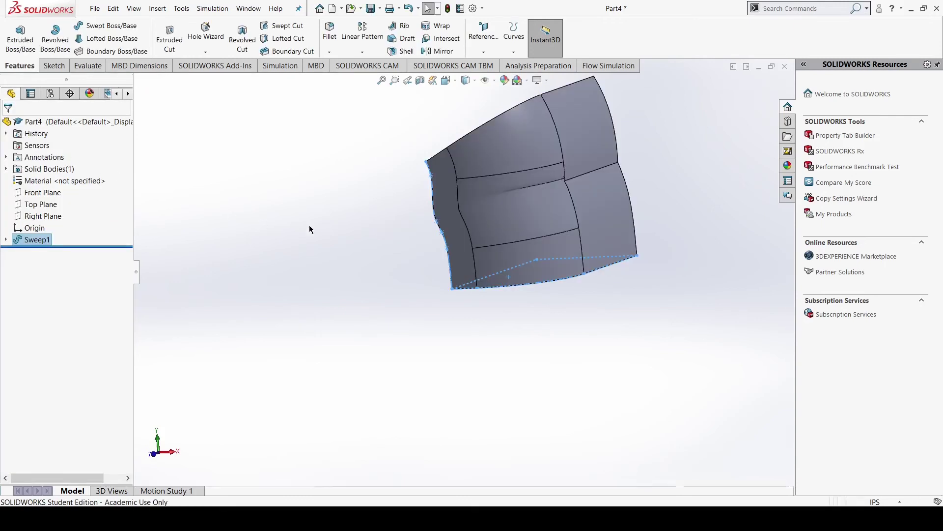
left_click(496, 333)
middle_click_drag(392, 242, 532, 262)
key("Escape")
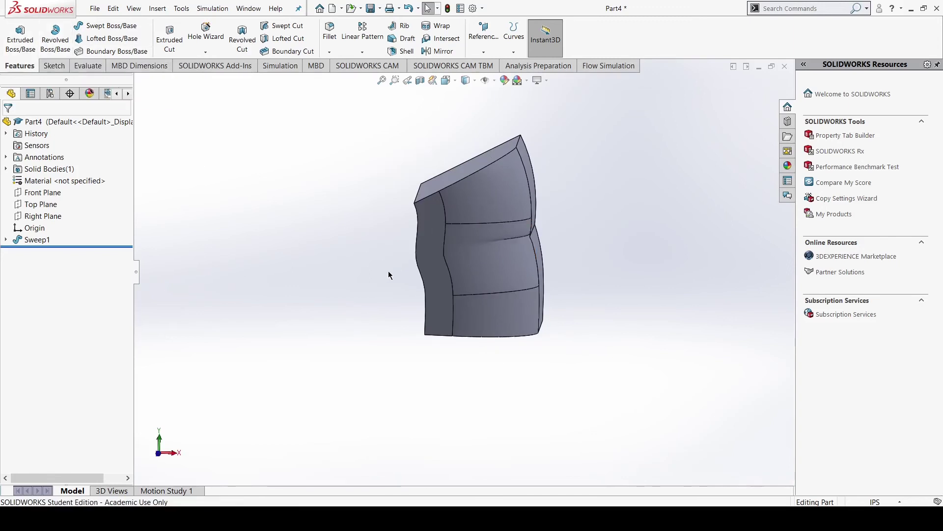
Set the overall length of the sweep's Profile sketch to 2 in and rebuild the swept body.
middle_click_drag(582, 328, 596, 343)
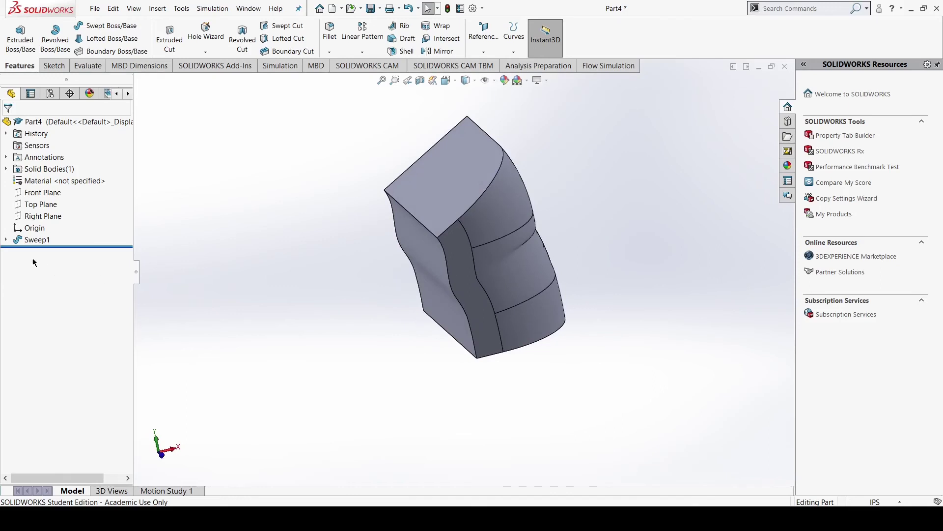
left_click(5, 240)
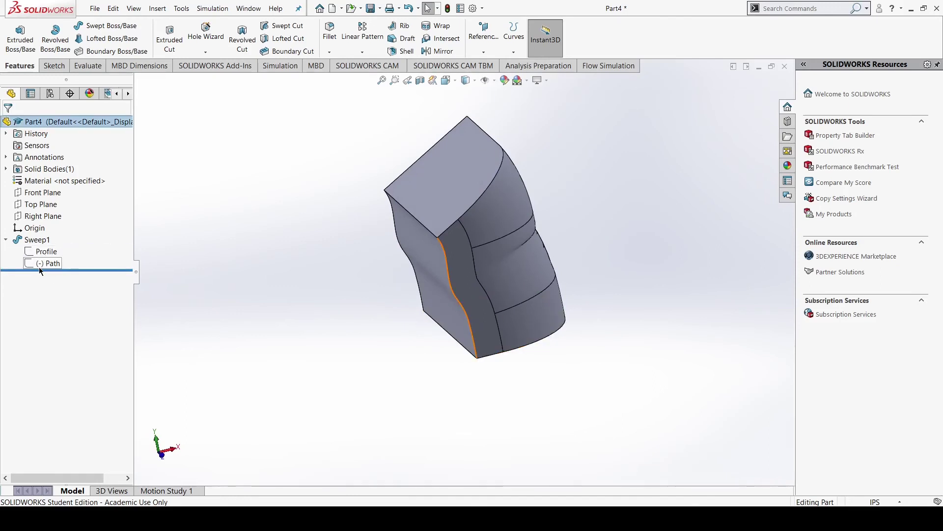
double_click(38, 254)
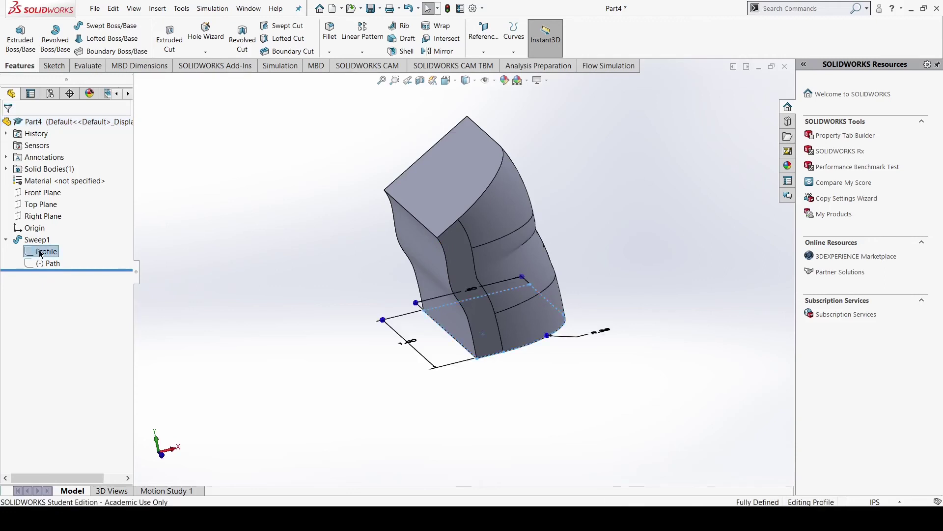
mouse_move(500, 230)
middle_mouse_down()
mouse_move(530, 259)
mouse_move(496, 317)
middle_mouse_up()
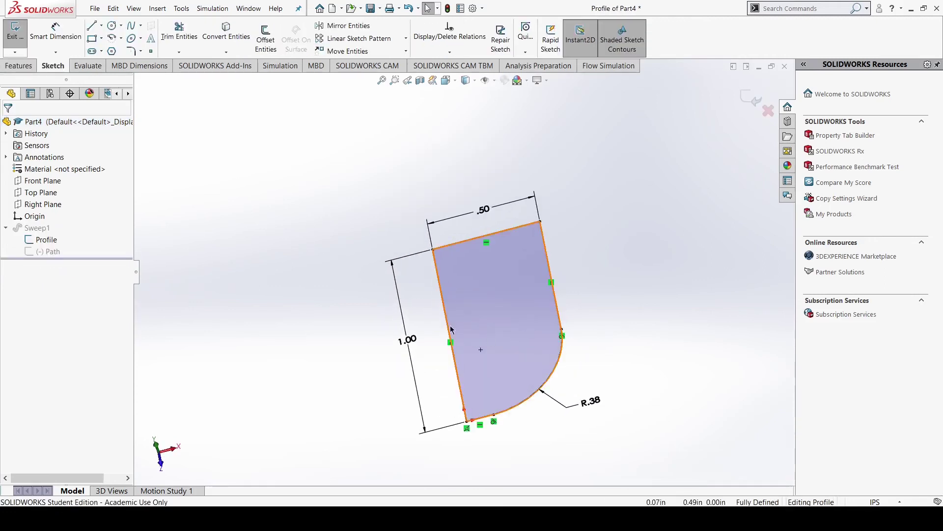
double_click(408, 340)
type("2")
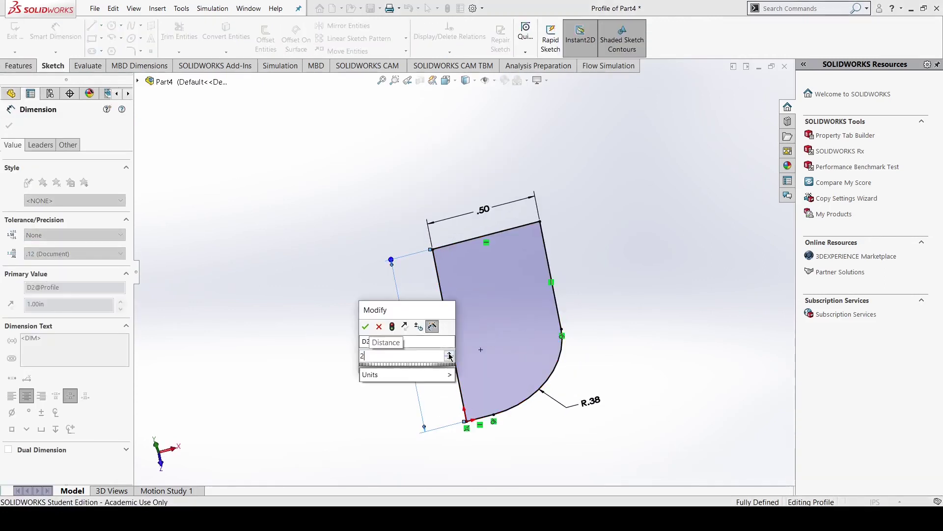
key("Return")
left_click(9, 129)
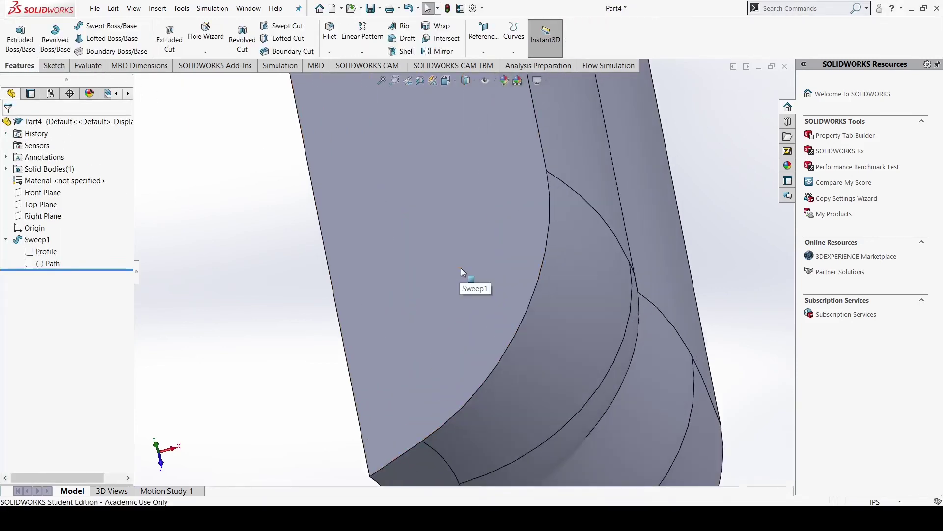
middle_click_drag(490, 294, 543, 318)
scroll(426, 261, "down", 4)
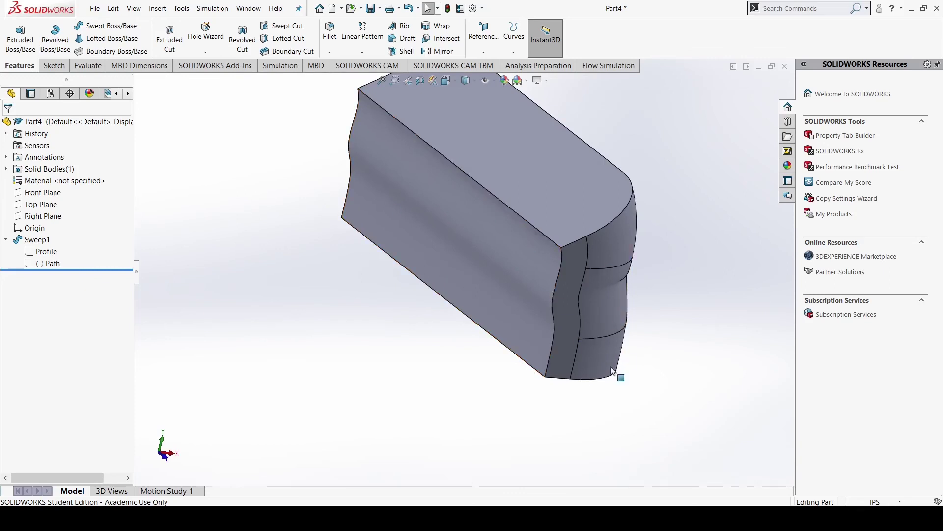
left_click(5, 240)
Edit the sweep to use a circular profile along Path instead of the sketched profile.
scroll(344, 317, "down", 2)
scroll(371, 313, "up", 6)
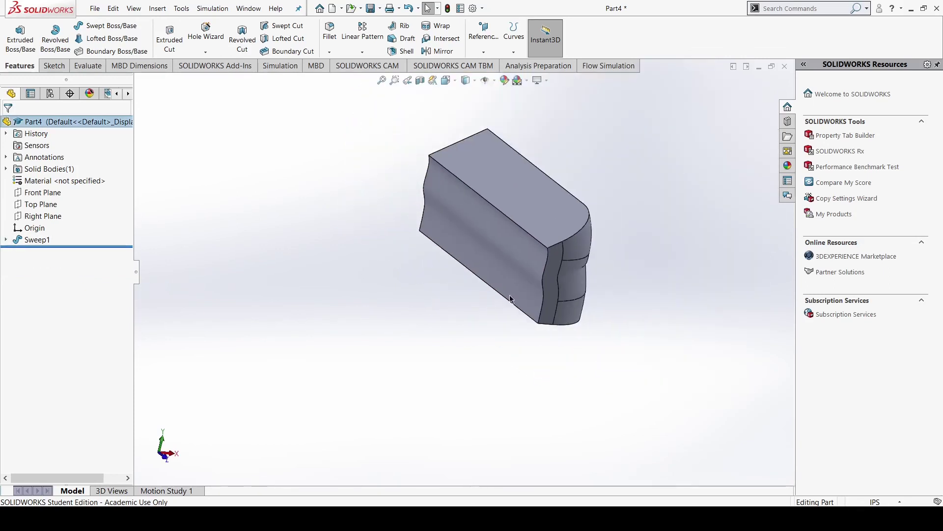
middle_click_drag(511, 299, 454, 280)
scroll(464, 275, "down", 3)
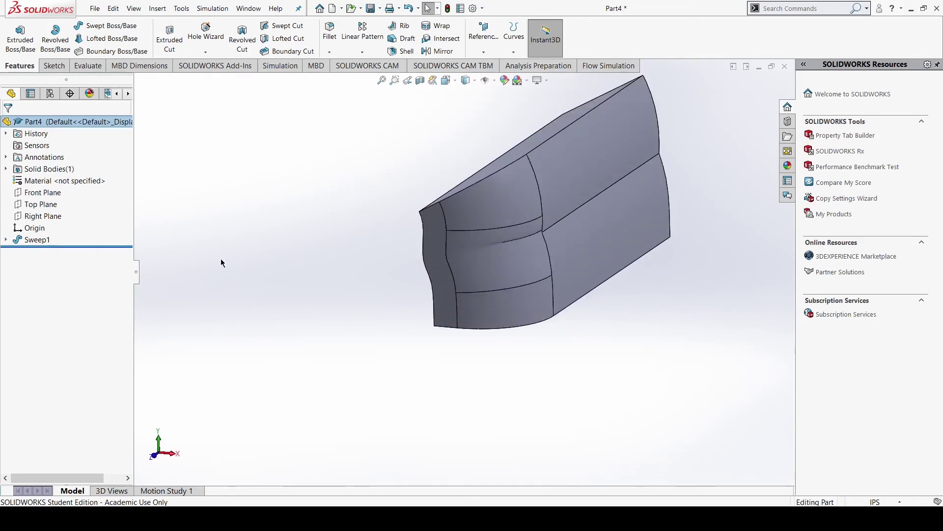
right_click(22, 242)
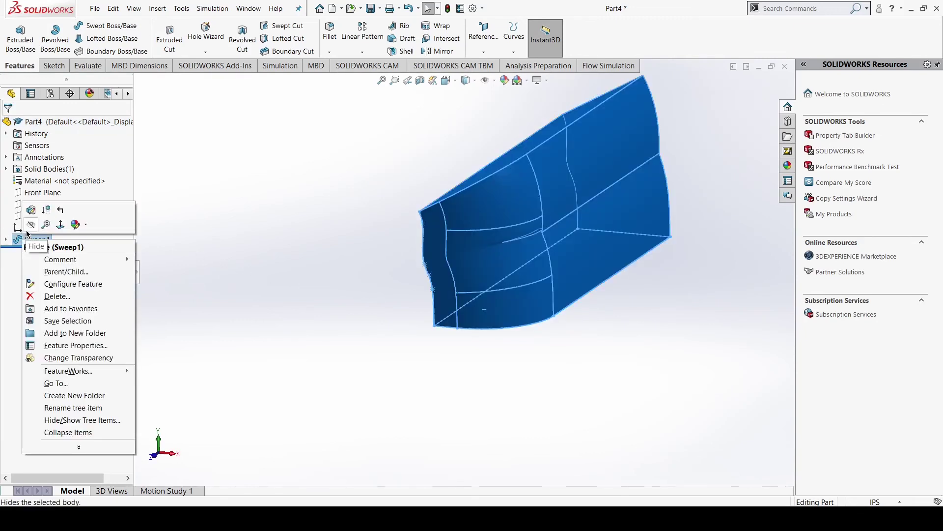
left_click(45, 213)
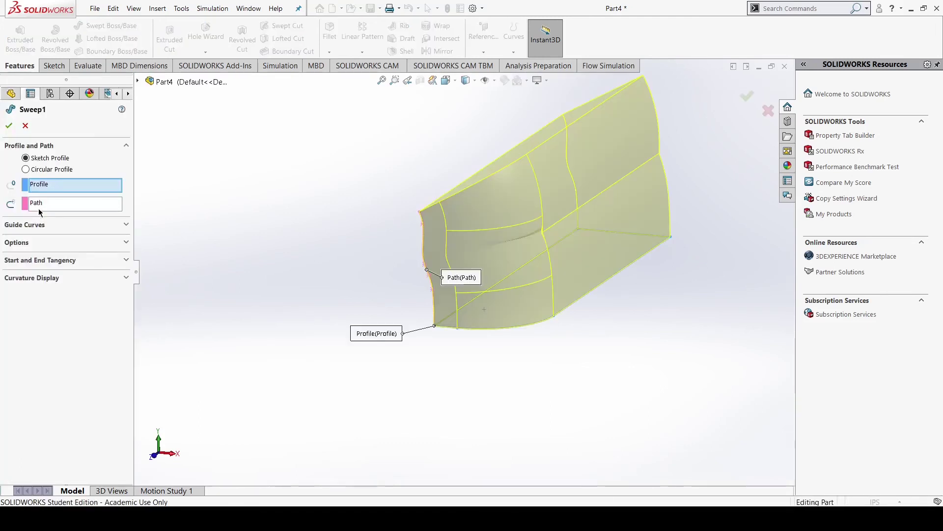
left_click(26, 170)
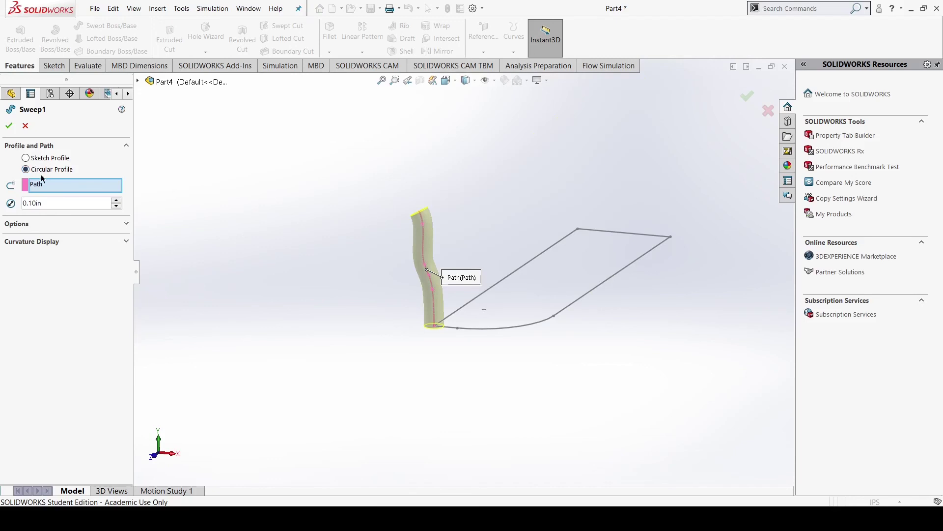
scroll(443, 332, "down", 5)
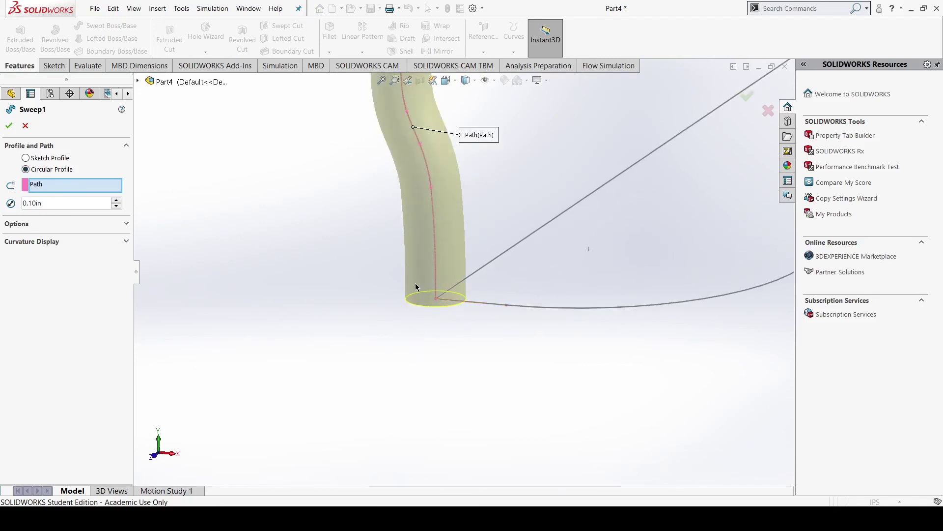
scroll(405, 275, "up", 3)
key("f")
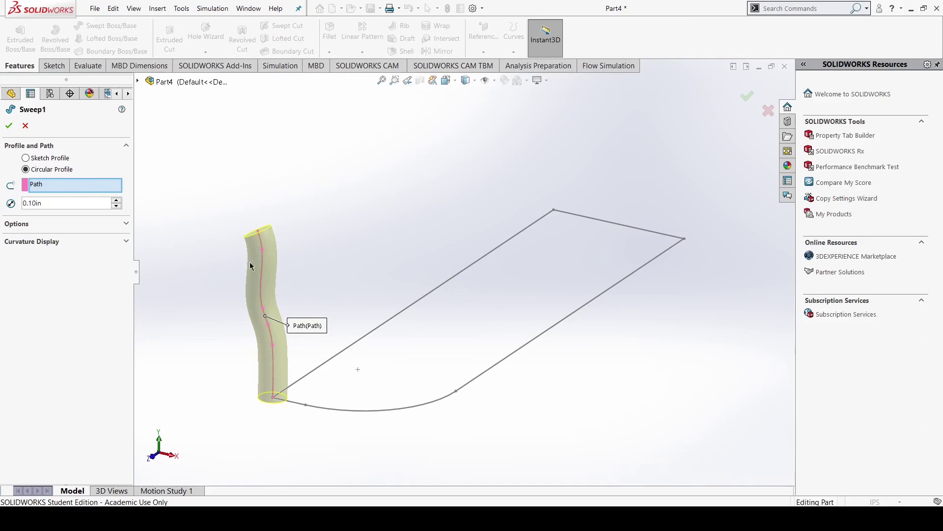
Set the circular profile's diameter to 1 in.
left_click_drag(60, 205, 2, 204)
type("1")
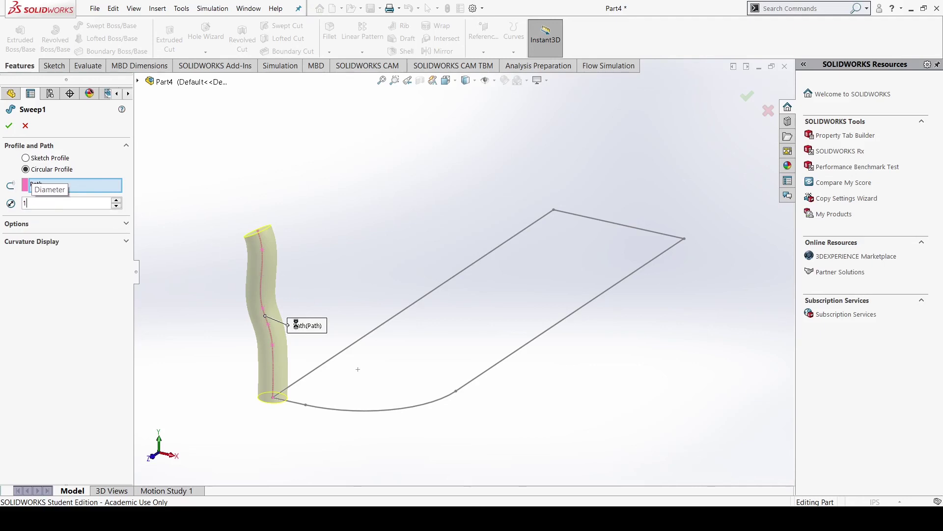
key("Return")
scroll(36, 206, "down", 1)
mouse_move(343, 320)
middle_mouse_down()
mouse_move(395, 294)
mouse_move(344, 288)
middle_mouse_up()
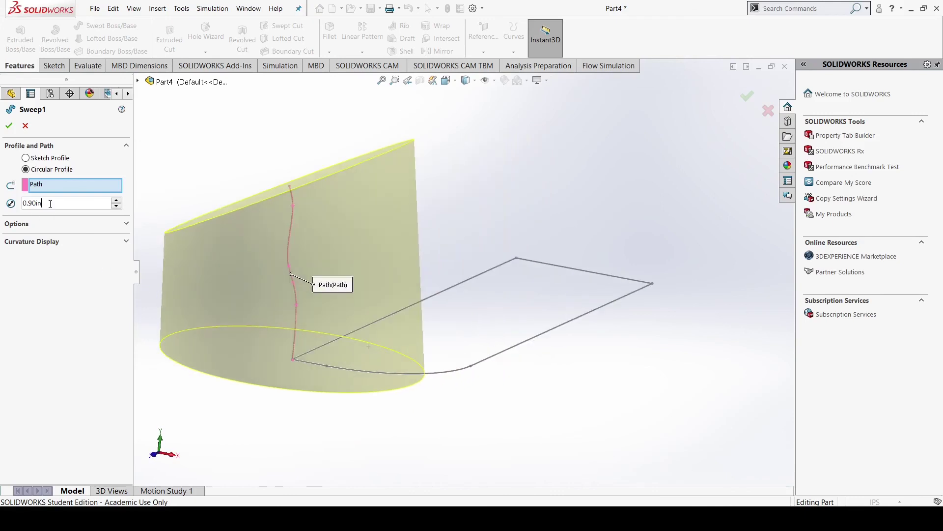
Set the circular profile's diameter to 0.1 in and apply the edited sweep.
left_click_drag(70, 201, 16, 205)
type("0.1")
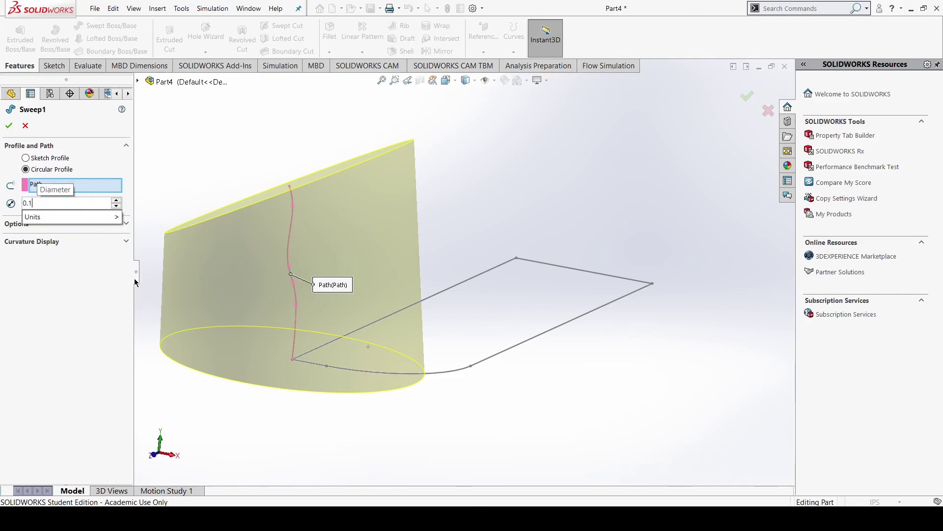
key("Return")
middle_click_drag(277, 290, 341, 326)
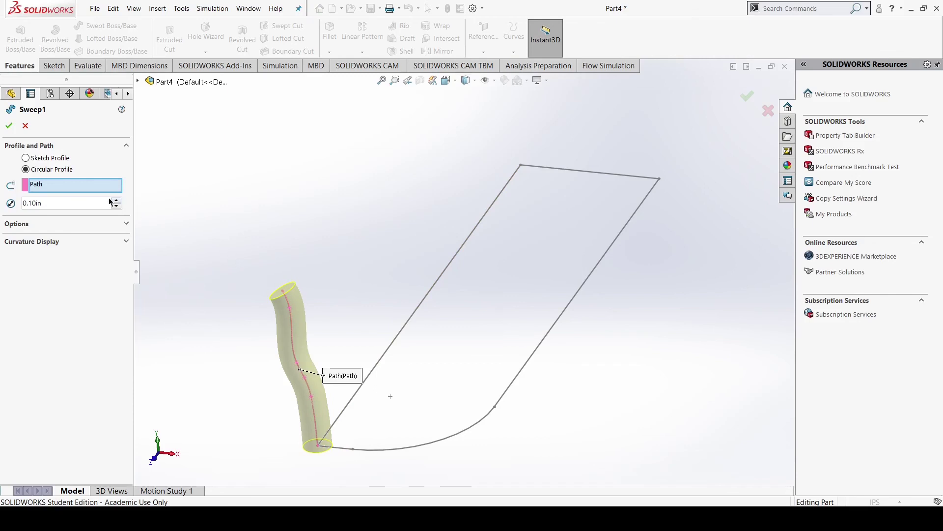
left_click(9, 125)
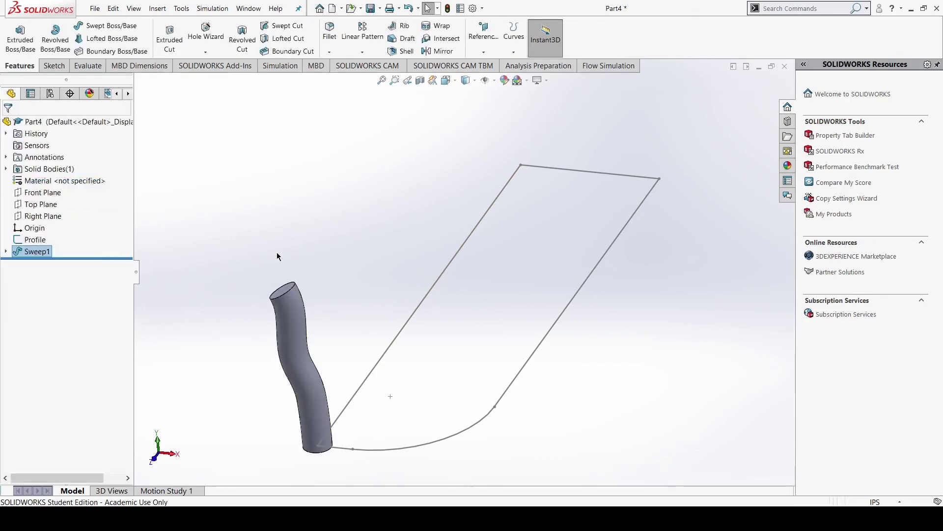
middle_click_drag(362, 344, 385, 346)
middle_click_drag(444, 246, 315, 335)
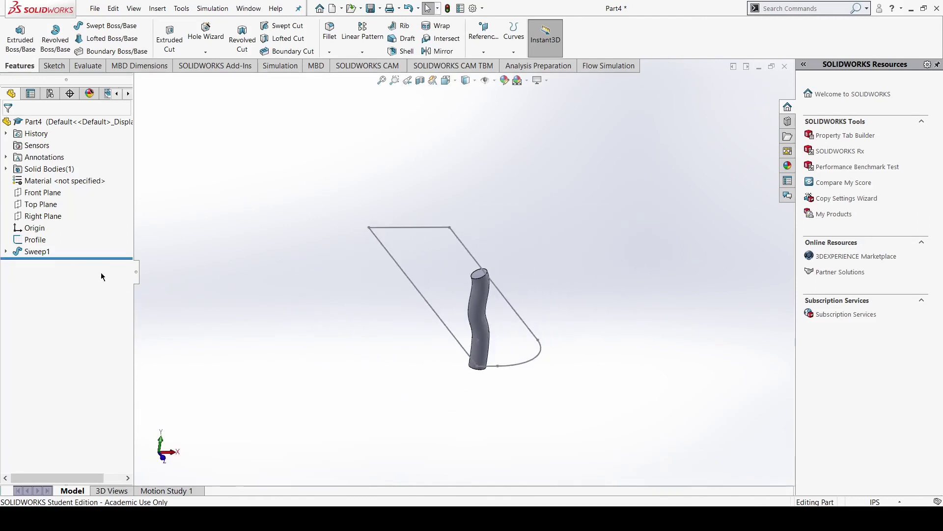
Edit the sweep to use a sketch profile again, select the Profile sketch, and apply it.
right_click(47, 251)
left_click(56, 219)
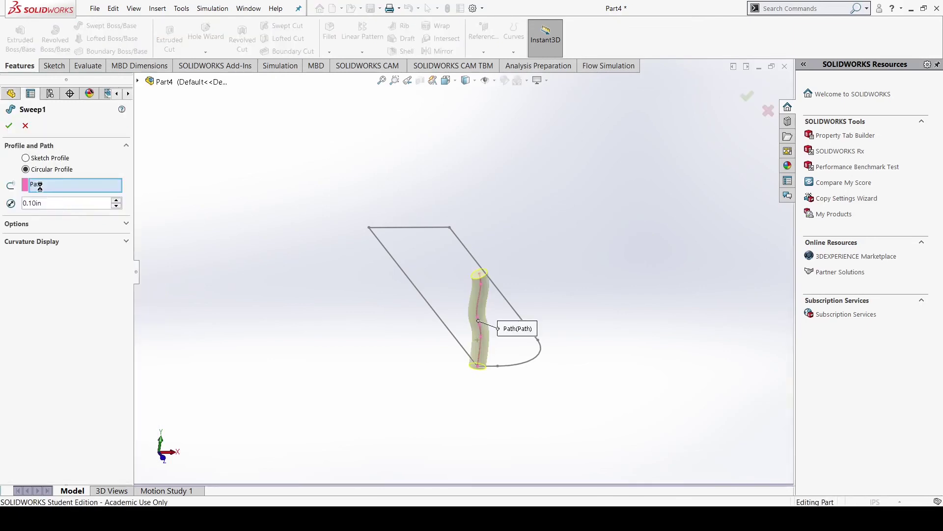
left_click(59, 187)
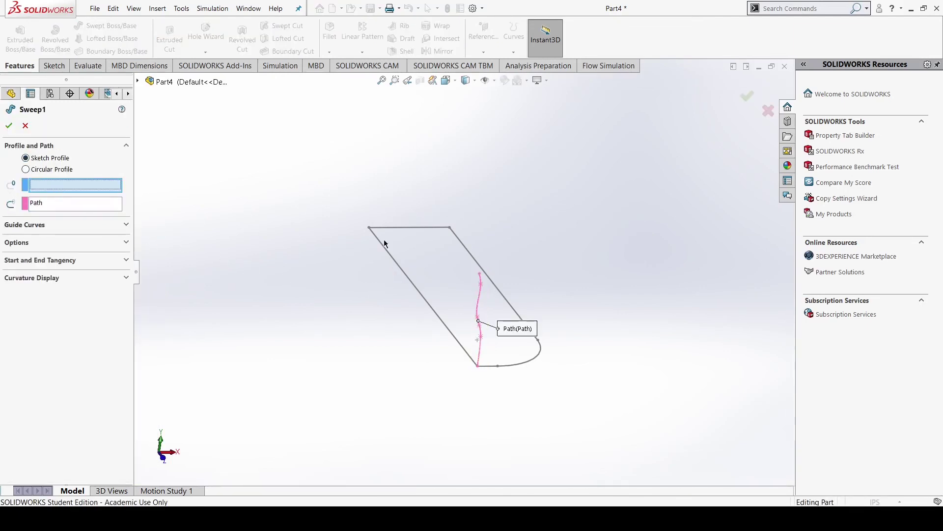
left_click(391, 257)
left_click(11, 127)
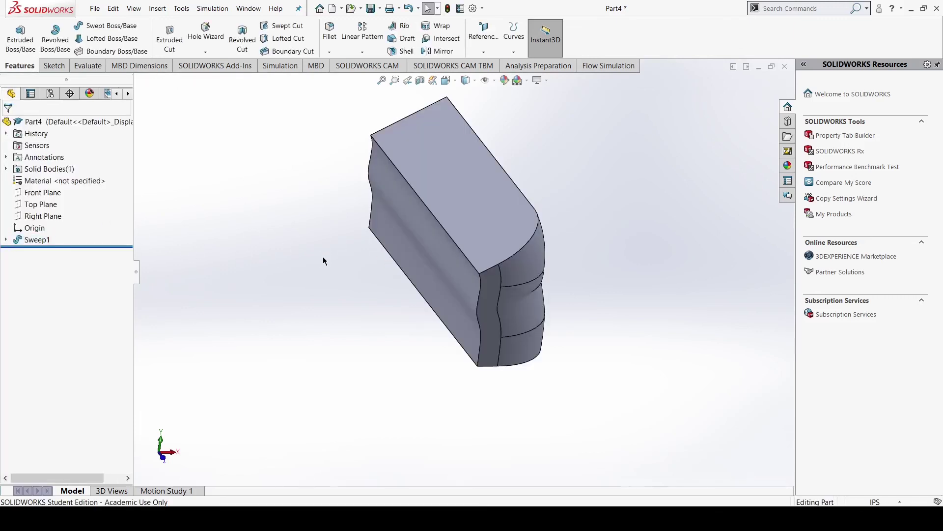
scroll(323, 260, "down", 3)
scroll(470, 297, "up", 4)
mouse_move(470, 297)
middle_mouse_down()
mouse_move(335, 245)
mouse_move(428, 284)
mouse_move(435, 300)
middle_mouse_up()
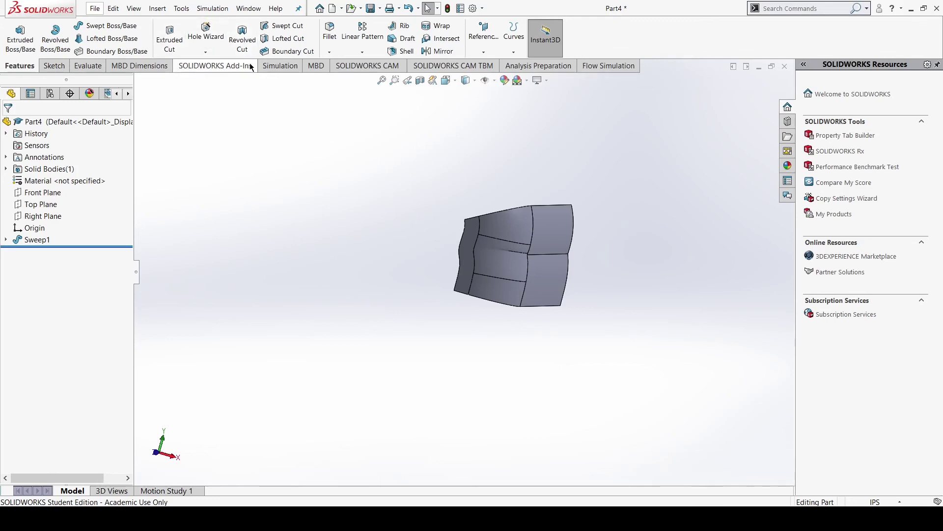
middle_click_drag(386, 273, 357, 301)
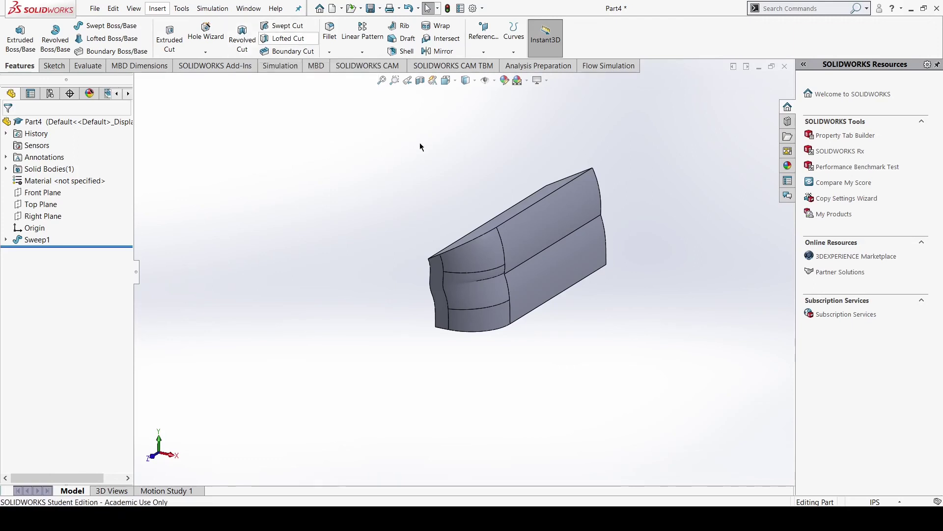
middle_click_drag(562, 275, 519, 293)
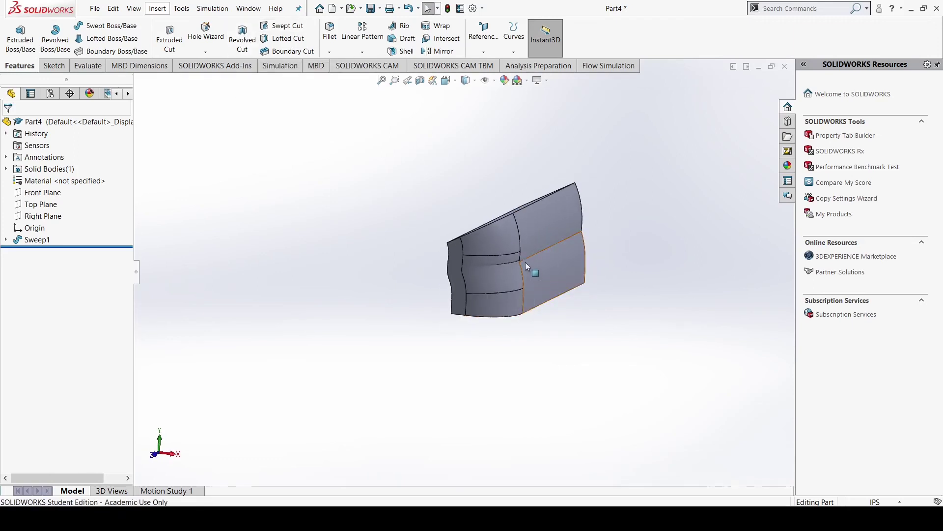